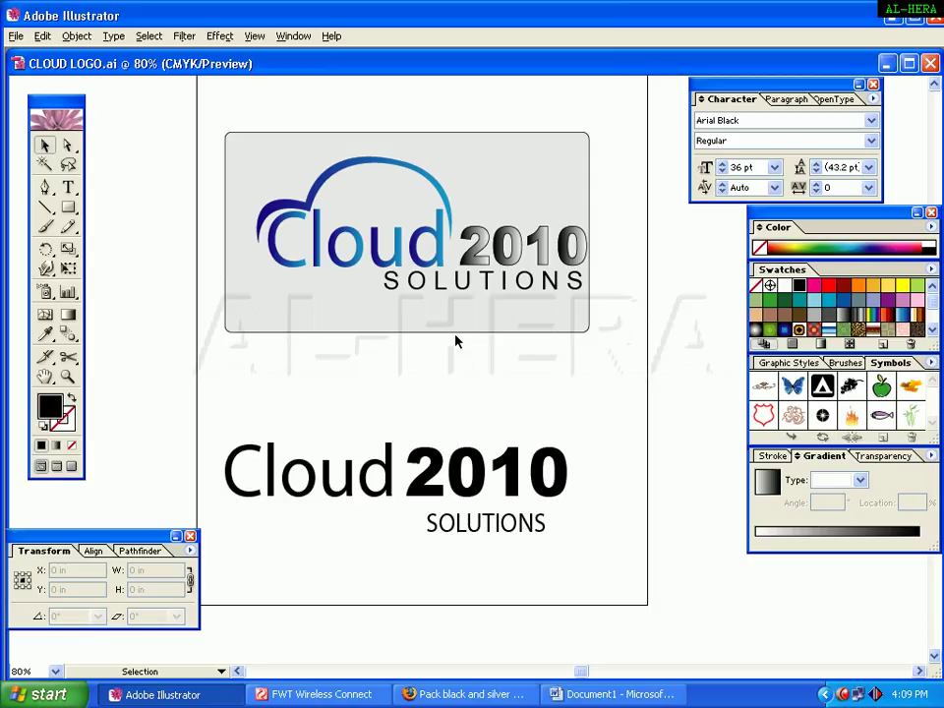
- Check the font of the lower Cloud, 2010 and SOLUTIONS text objects one by one
click(479, 336)
click(476, 344)
drag(211, 434, 375, 534)
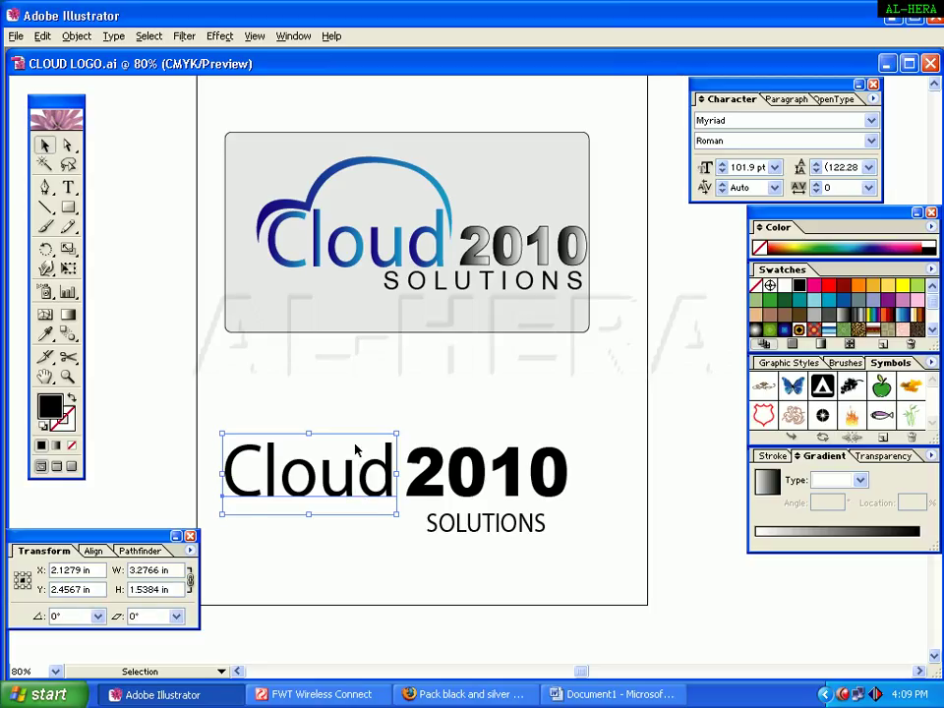
drag(597, 439, 551, 487)
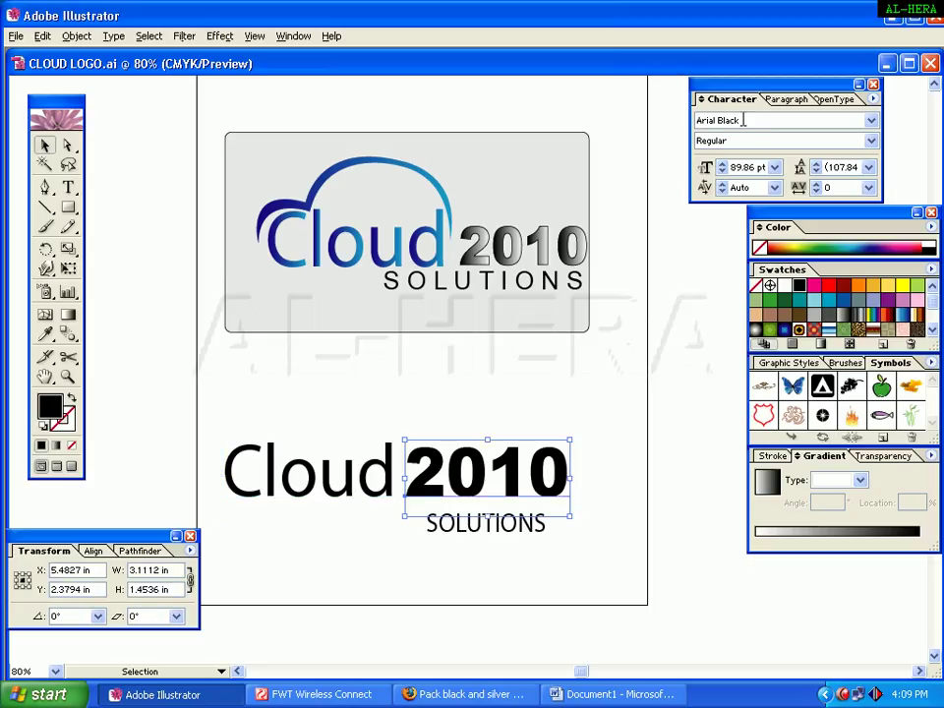
click(743, 120)
click(457, 538)
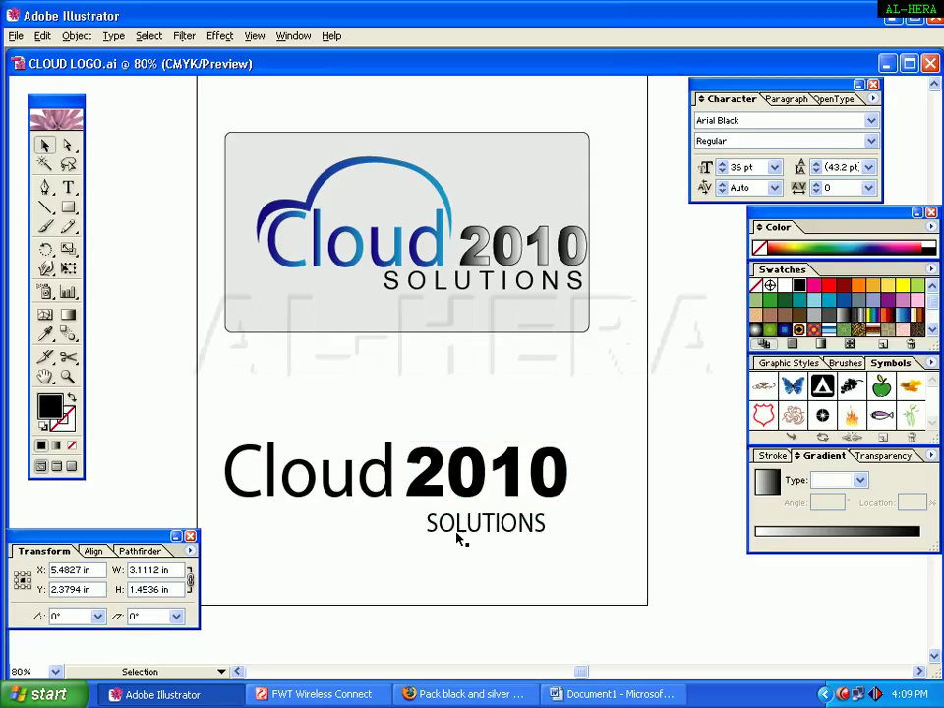
click(457, 536)
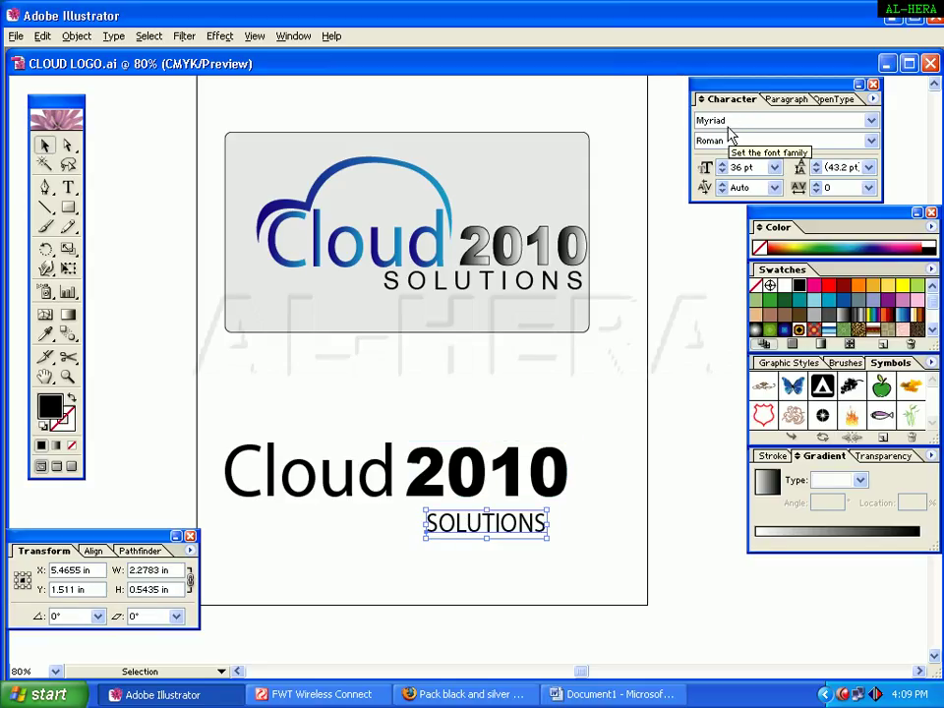
click(579, 518)
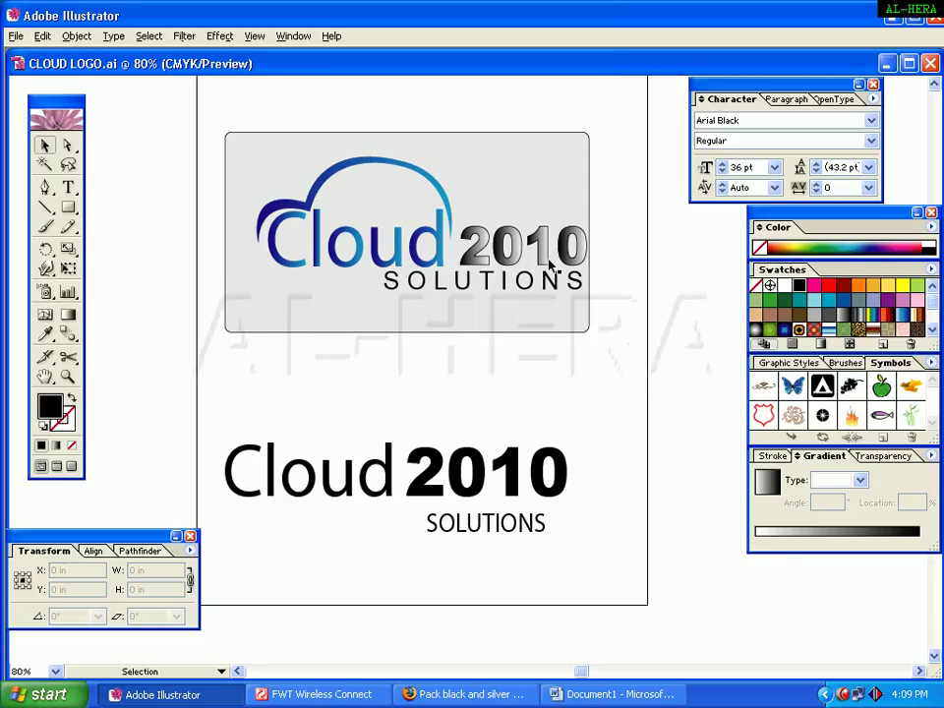
- Convert the lower Cloud text to outlines
click(323, 491)
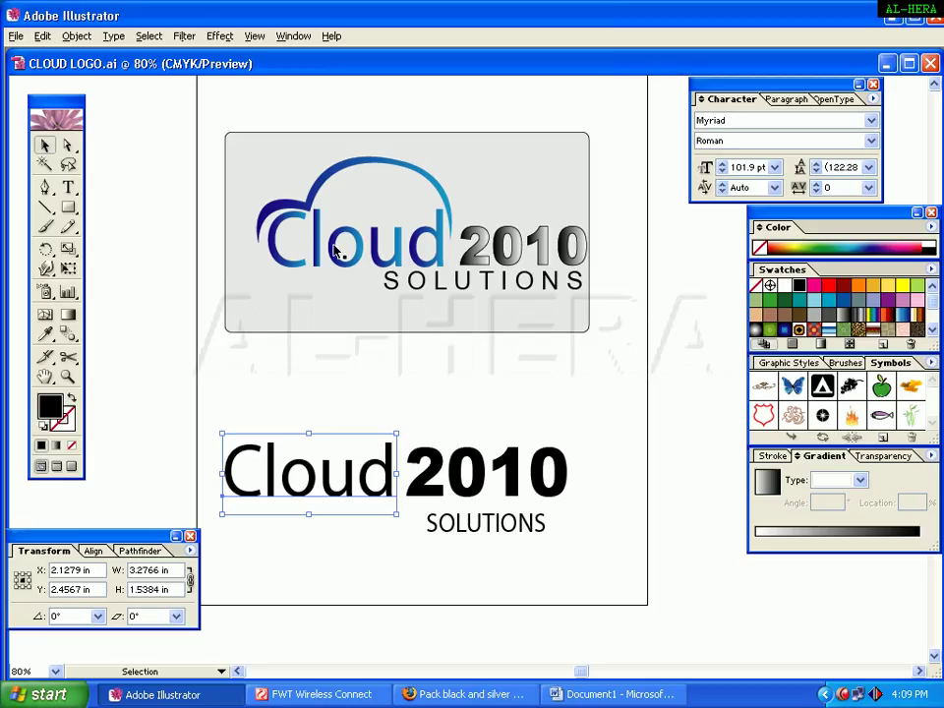
click(113, 35)
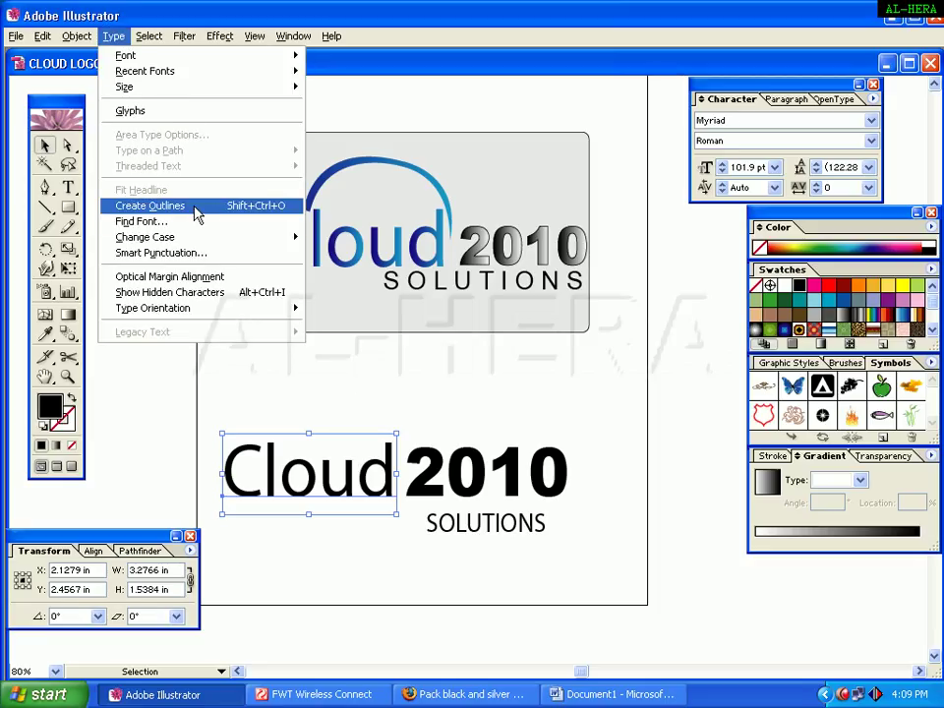
click(195, 209)
click(309, 531)
click(332, 497)
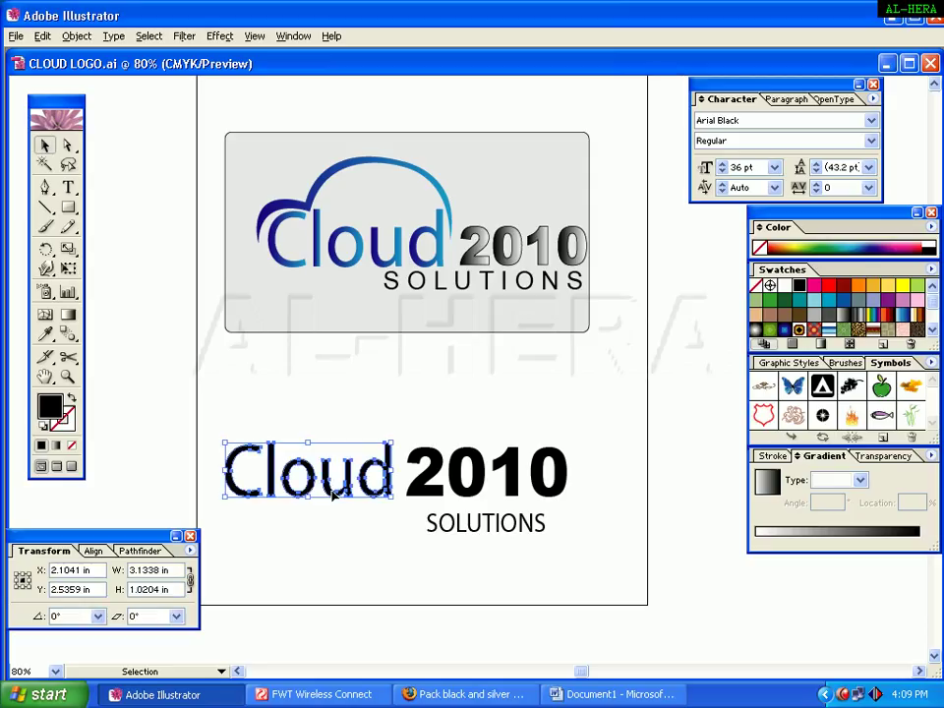
- Convert the lower 2010 text to outlines
click(472, 487)
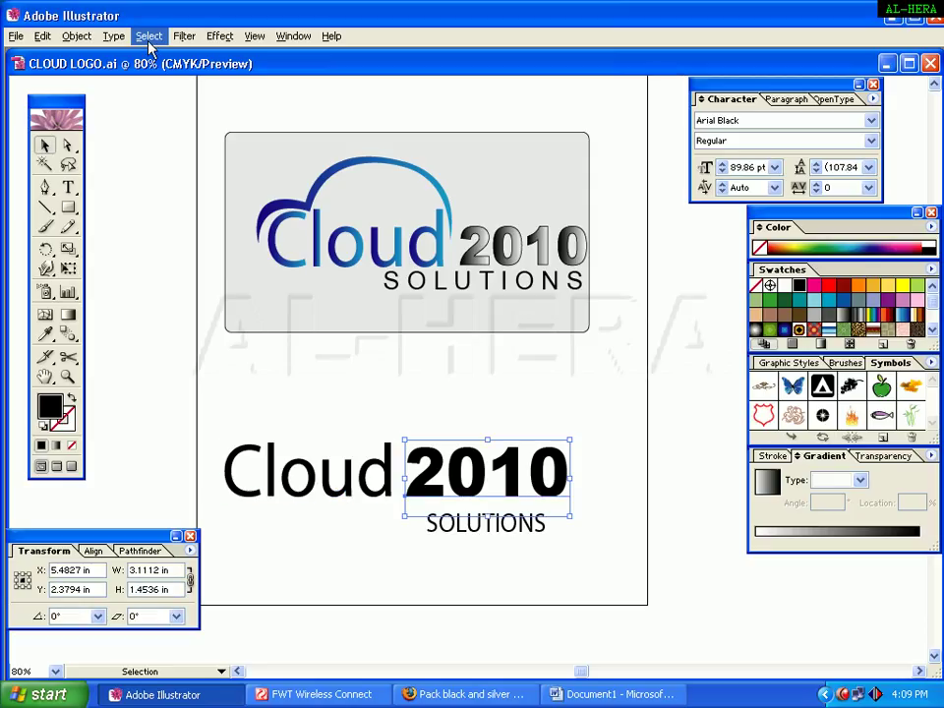
click(113, 37)
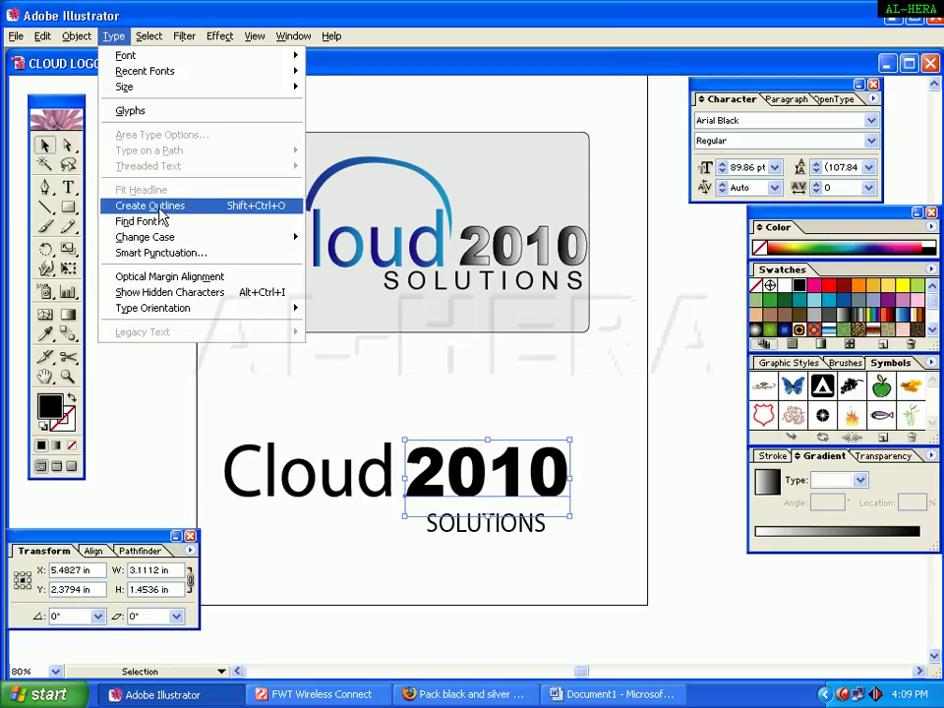
click(160, 210)
click(524, 408)
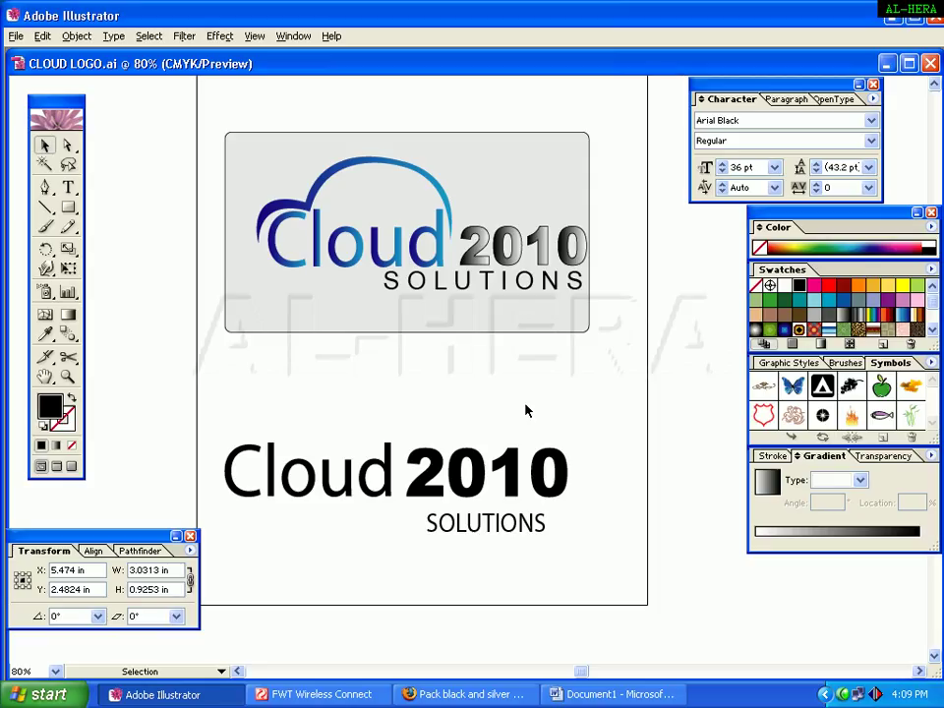
click(382, 482)
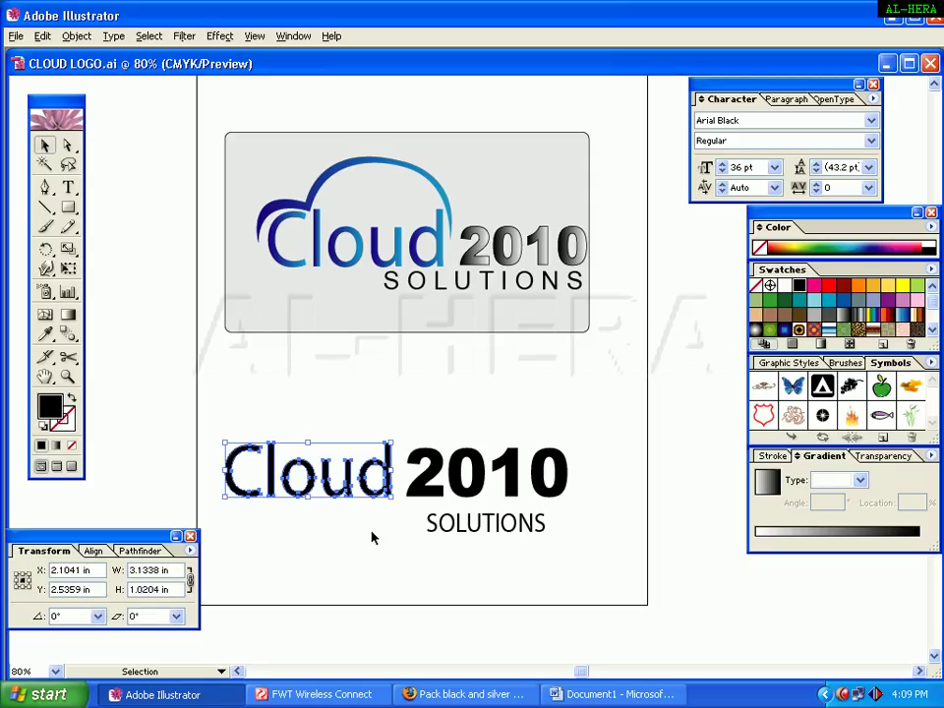
click(371, 537)
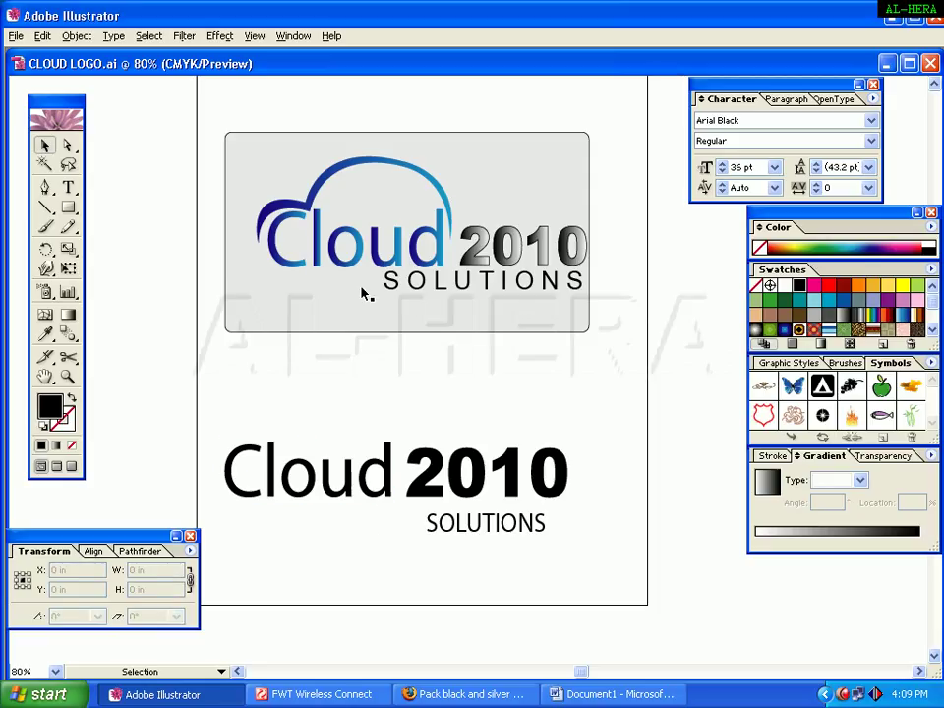
- Fill the outlined Cloud lettering with a linear gradient and set its starting colour to light blue from the colour spectrum
click(390, 482)
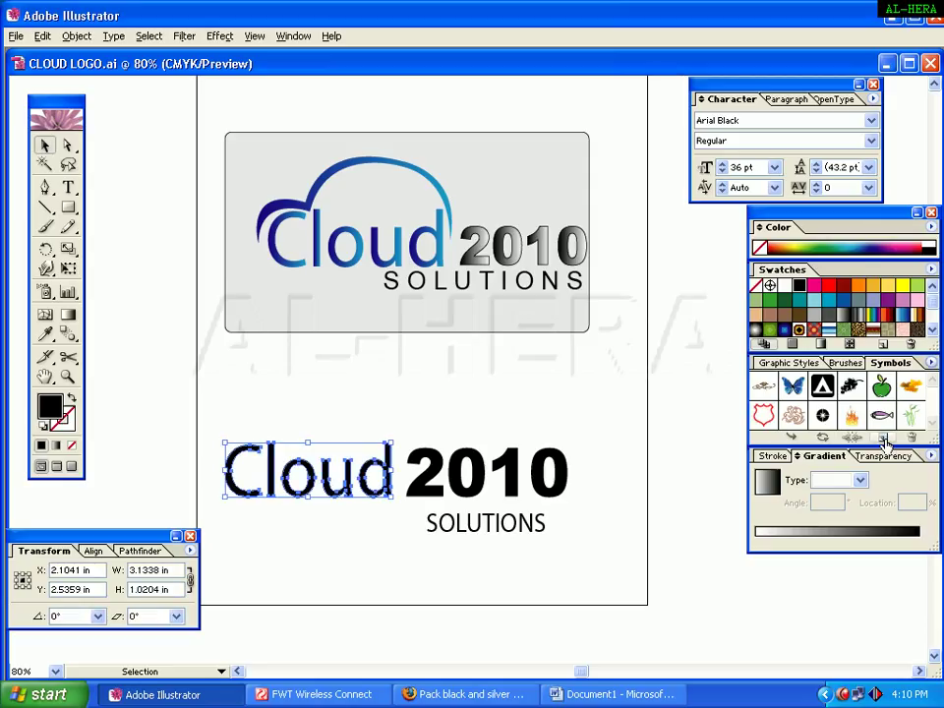
drag(848, 215, 800, 214)
click(743, 480)
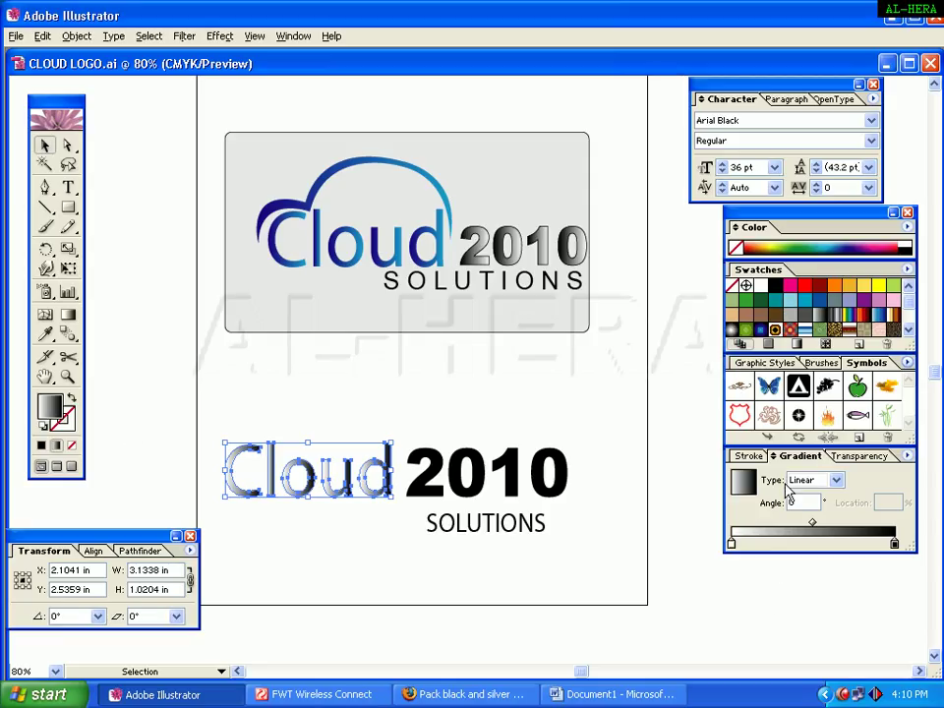
click(731, 544)
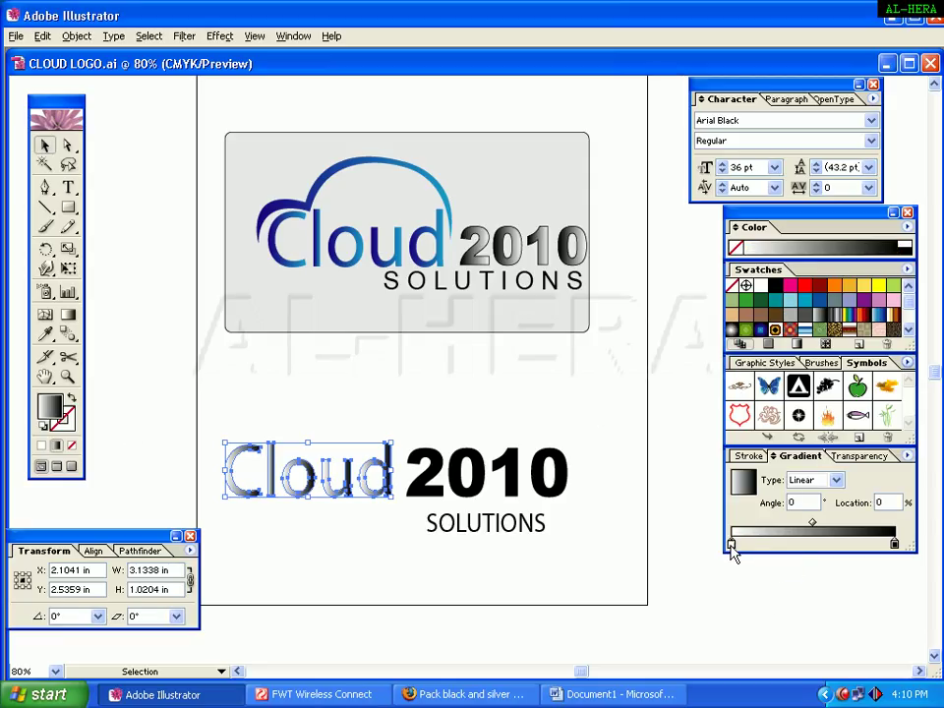
click(908, 228)
click(824, 268)
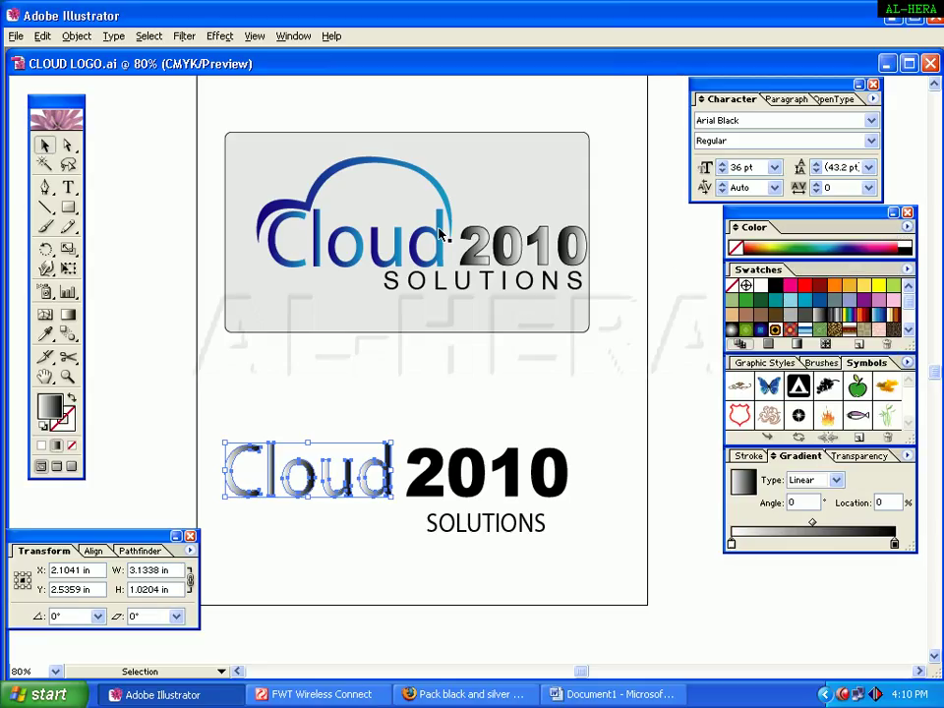
click(829, 243)
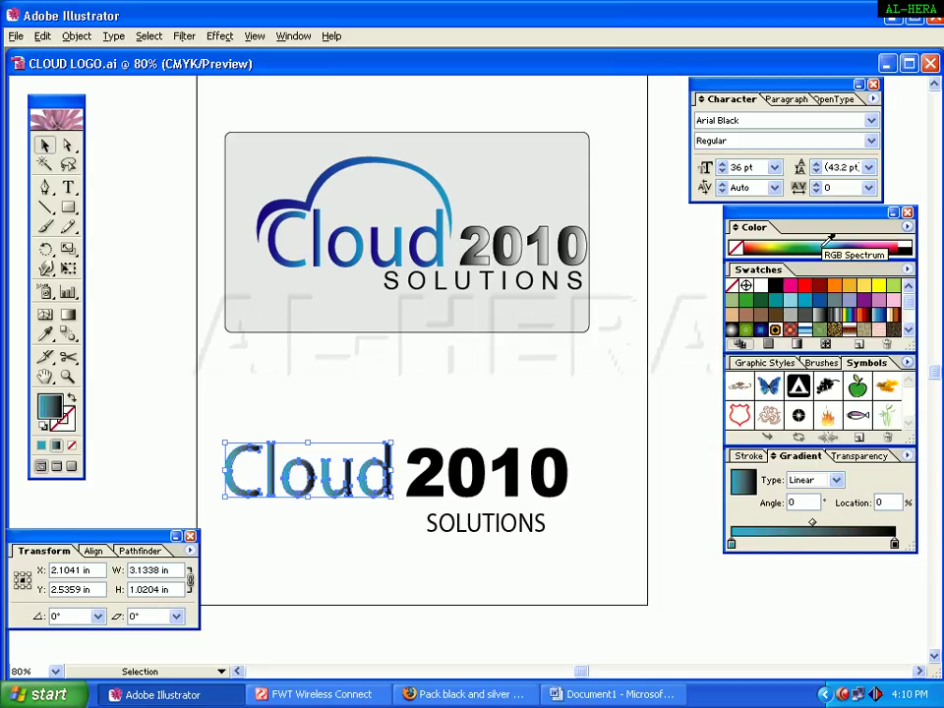
- Set the end colour of the Cloud lettering's gradient to dark blue from the colour spectrum
click(896, 544)
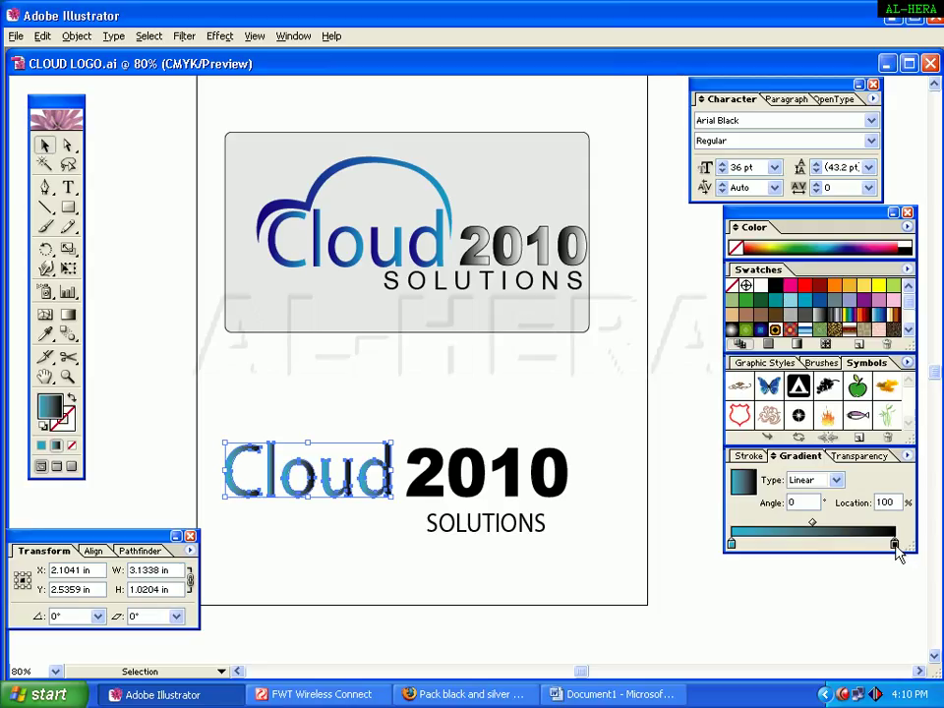
click(907, 227)
click(772, 256)
click(855, 242)
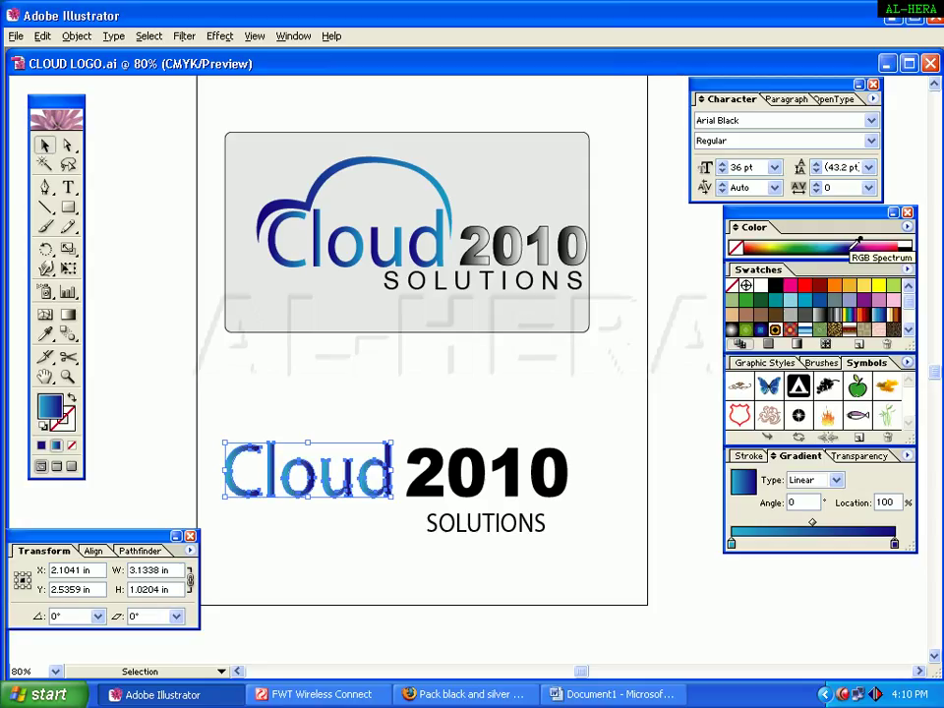
click(331, 502)
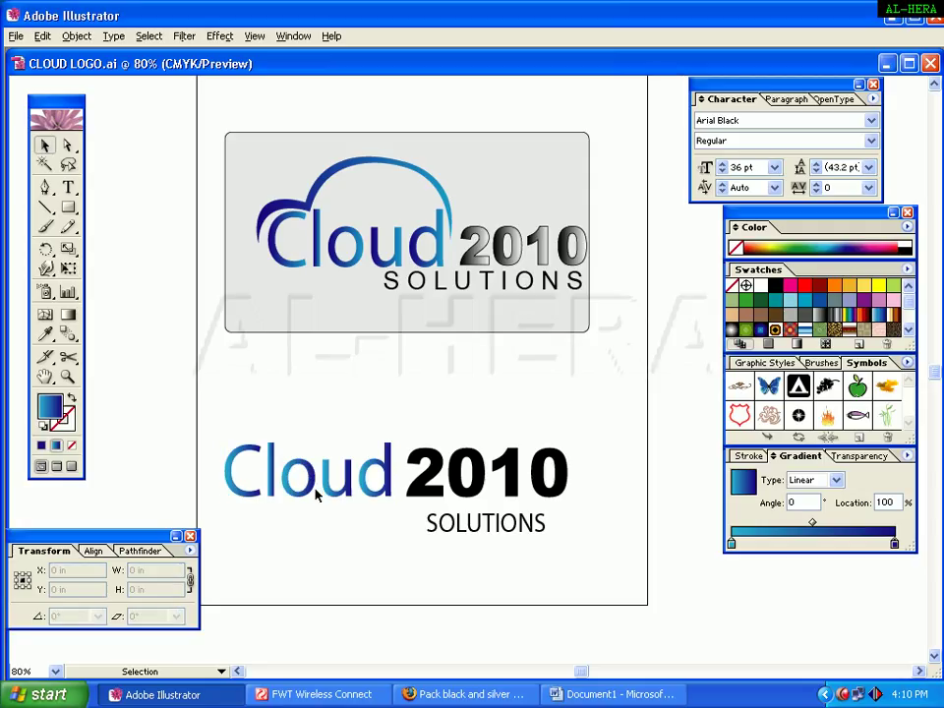
- Swap the gradient stops on the Cloud lettering, putting dark blue at the start and light blue at location 100%
click(316, 497)
mouse_move(731, 544)
mouse_down()
mouse_move(896, 547)
mouse_move(727, 552)
mouse_up()
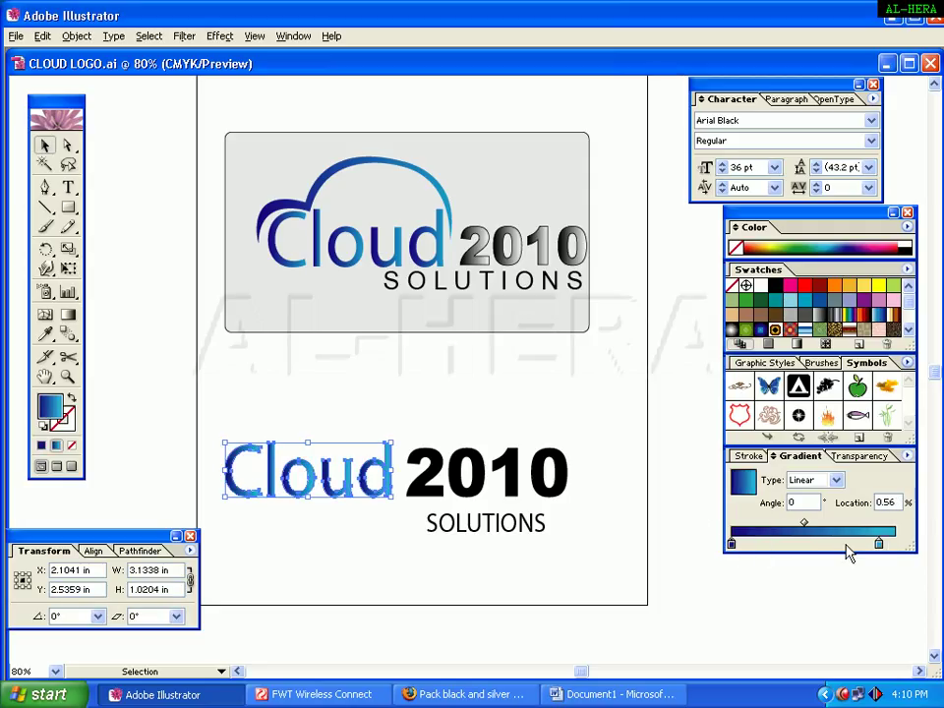
drag(878, 548, 894, 544)
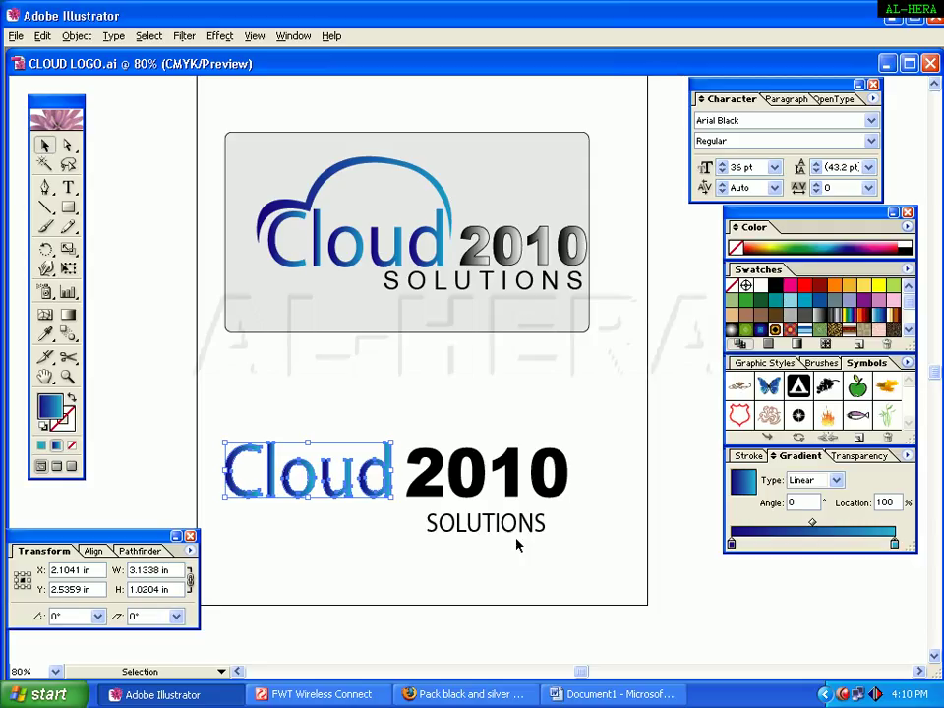
click(473, 557)
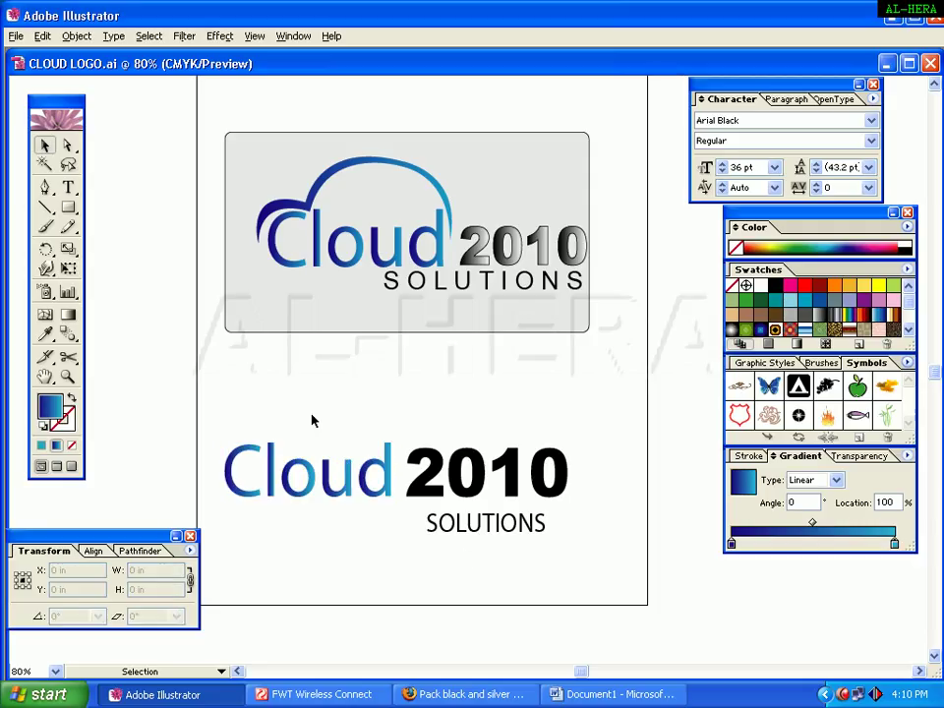
- Fill the outlined 2010 numerals with the white-to-black linear gradient swatch
click(423, 454)
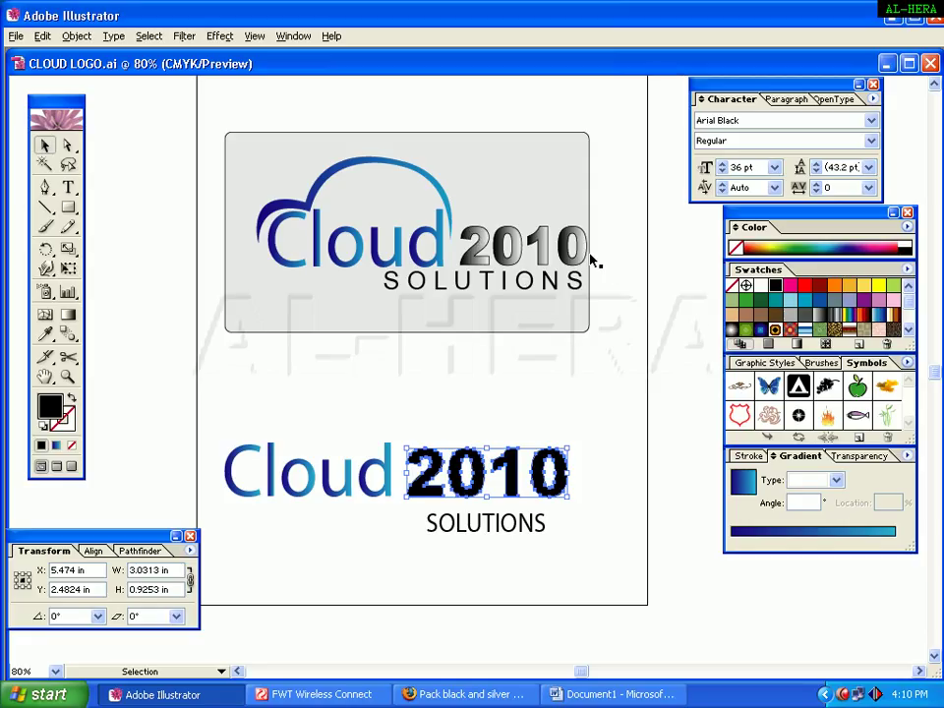
click(746, 482)
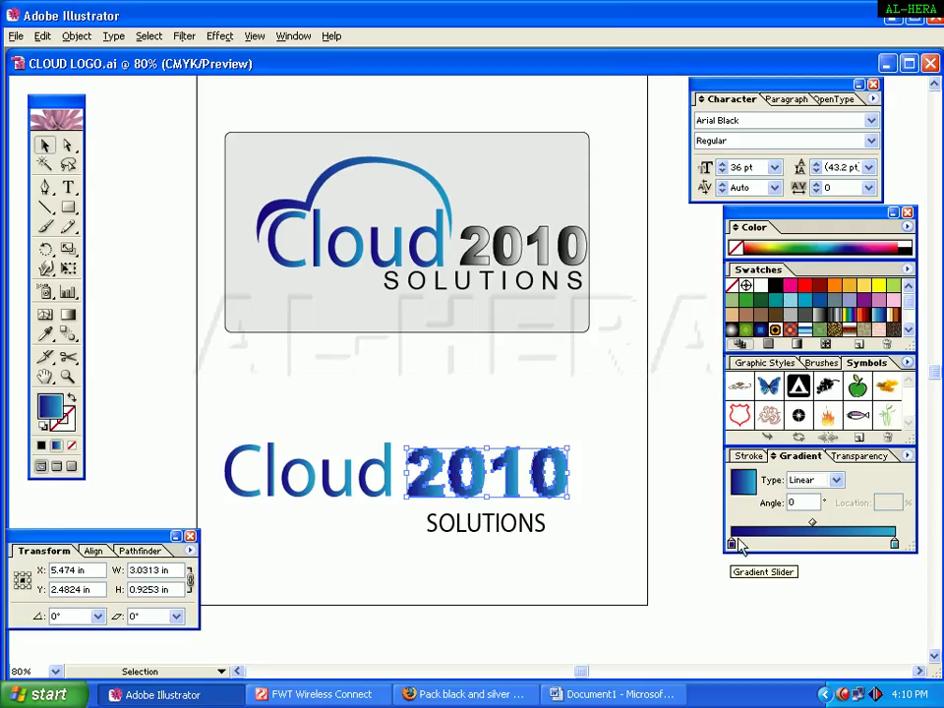
click(818, 322)
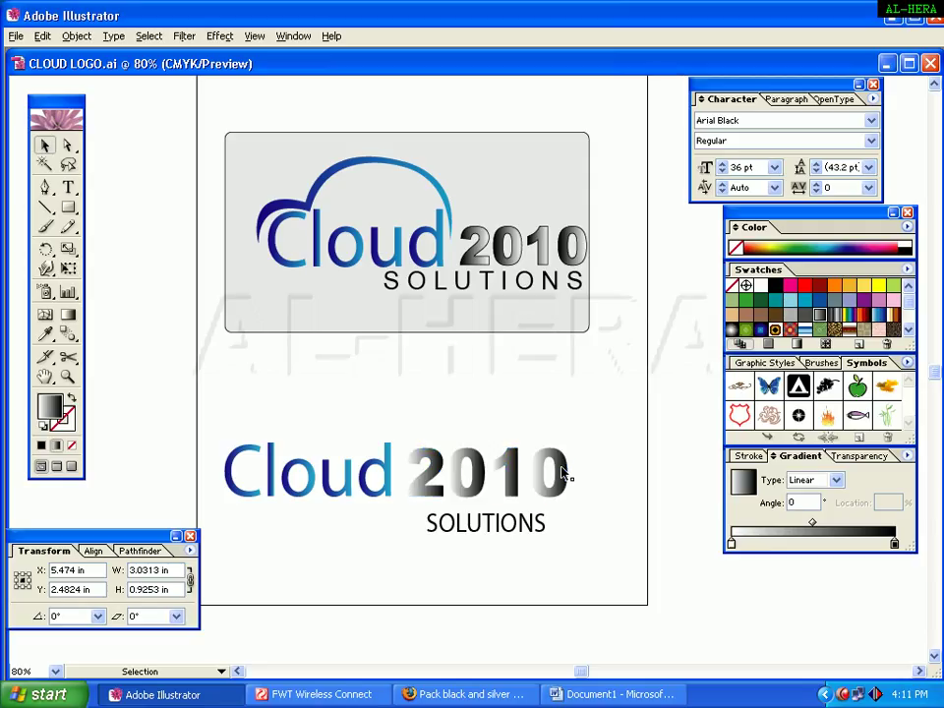
- Apply a black stroke to the outlined 2010 numerals
click(63, 419)
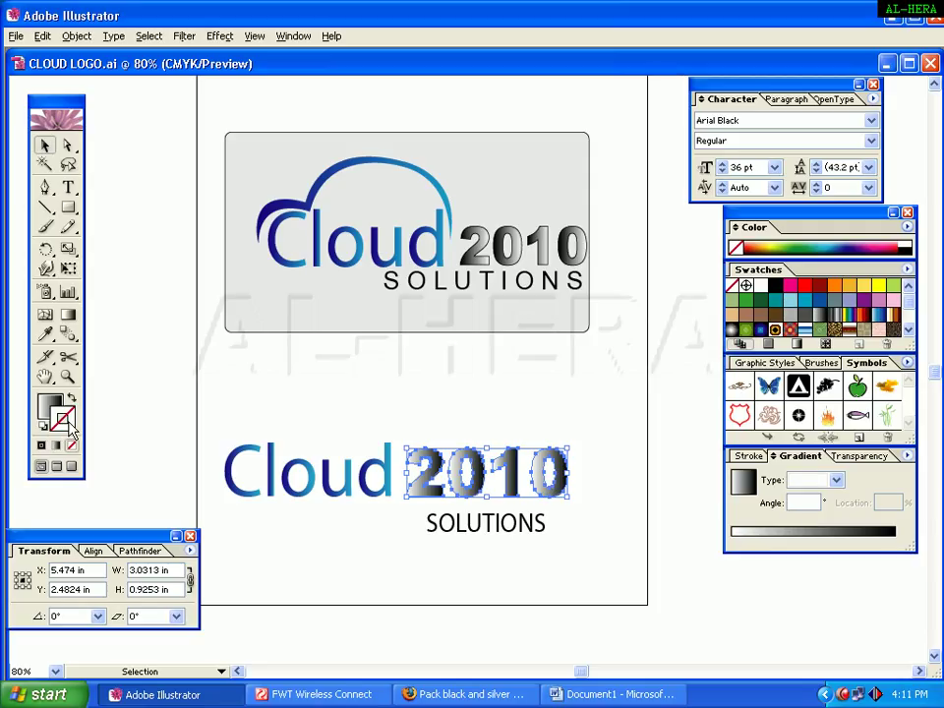
click(775, 286)
click(332, 507)
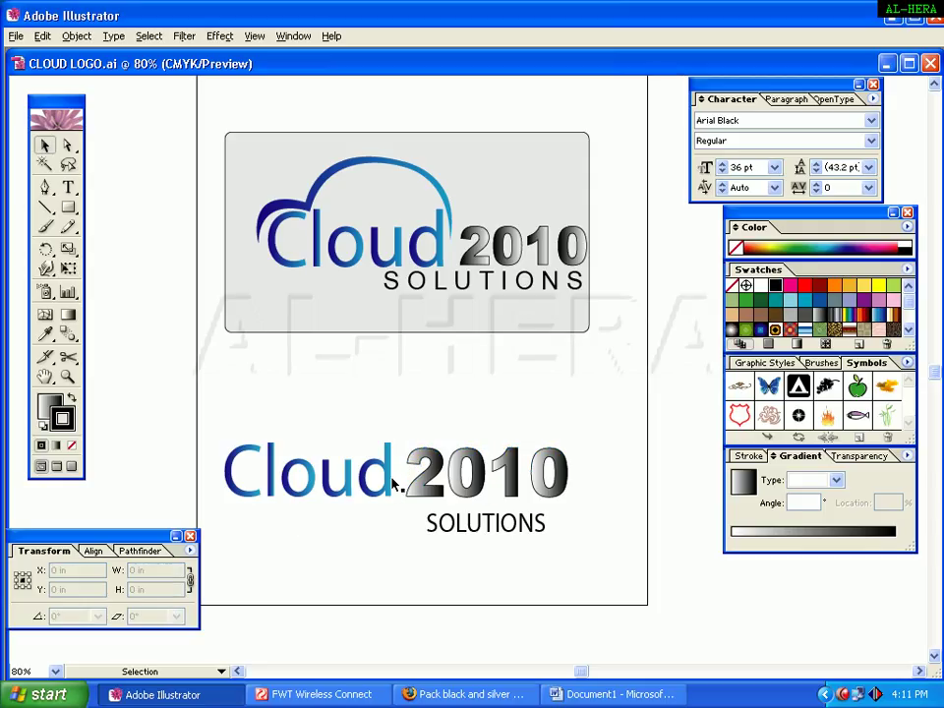
- Shift the lower SOLUTIONS text slightly left and insert a space between each of its letters
click(448, 528)
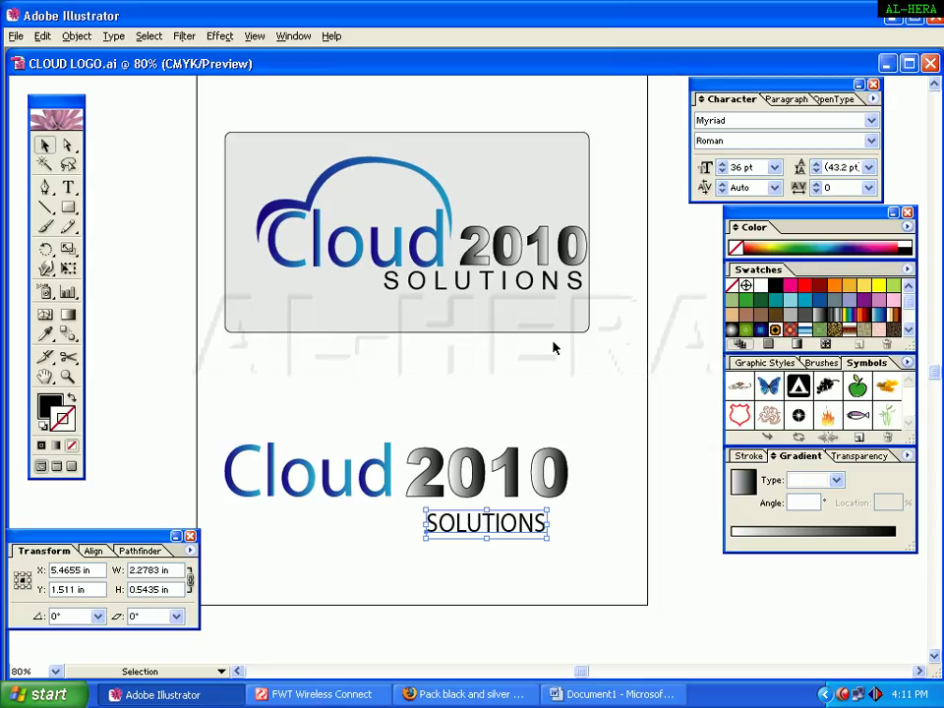
drag(470, 536, 460, 537)
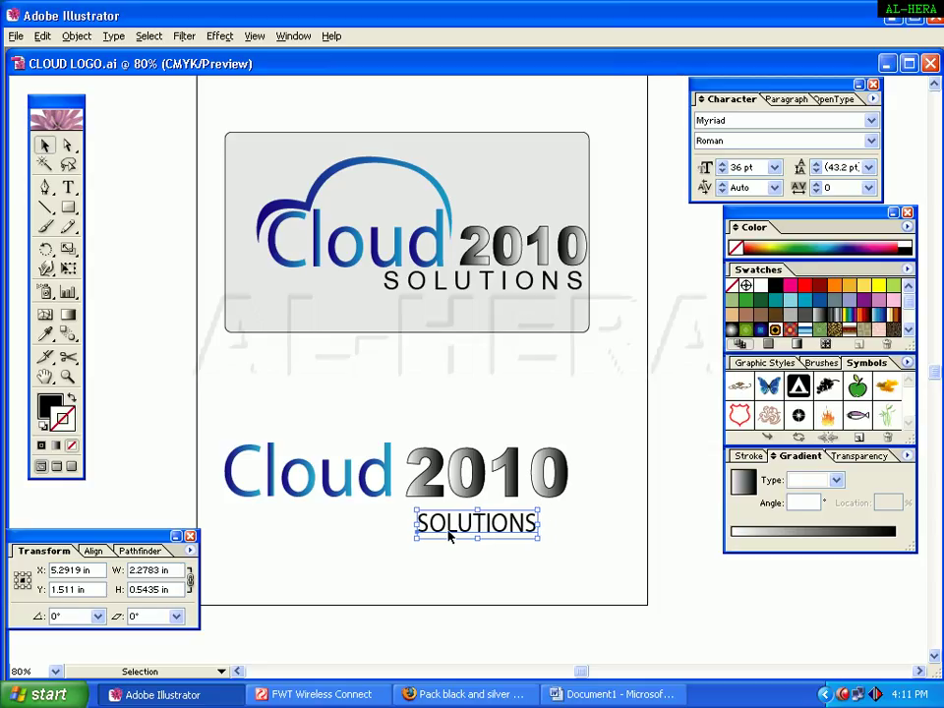
double_click(429, 524)
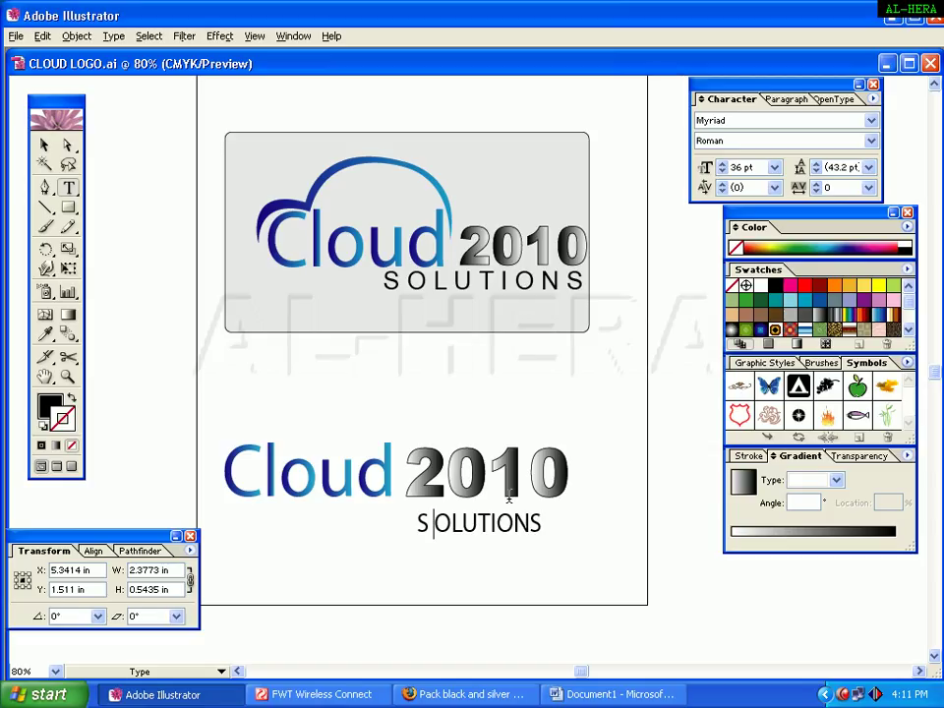
key(space)
key(Right)
key(space)
key(Right)
key(space)
key(Right)
key(space)
key(Right)
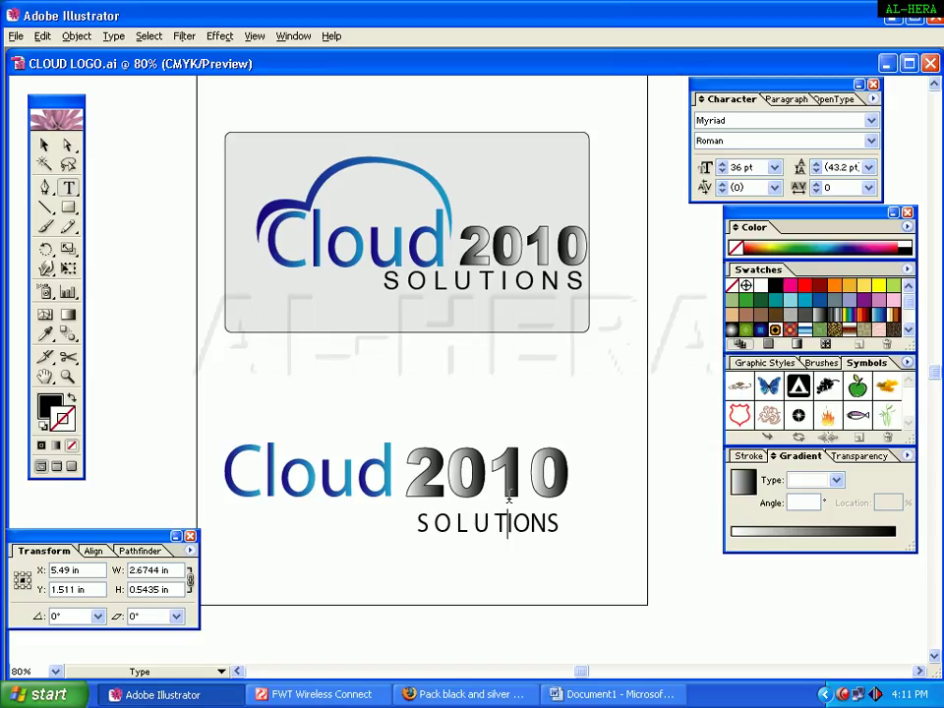
key(space)
key(Right)
key(Right)
key(space)
key(Right)
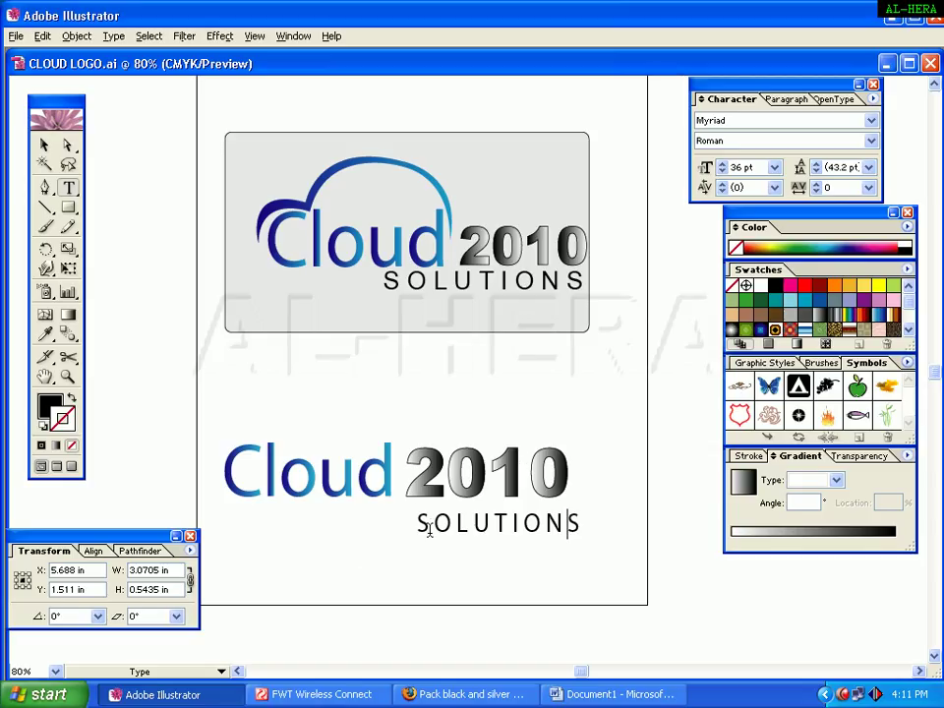
- Move the spaced SOLUTIONS text left to an X position of about 3.69 in, beneath Cloud and 2010
key(Escape)
key(Left)
key(Left)
key(Left)
key(Left)
key(Left)
key(Left)
key(Left)
key(Left)
key(Left)
key(Left)
key(Left)
key(Left)
key(Left)
key(Left)
key(Left)
key(Left)
key(Left)
key(Left)
key(Left)
key(Left)
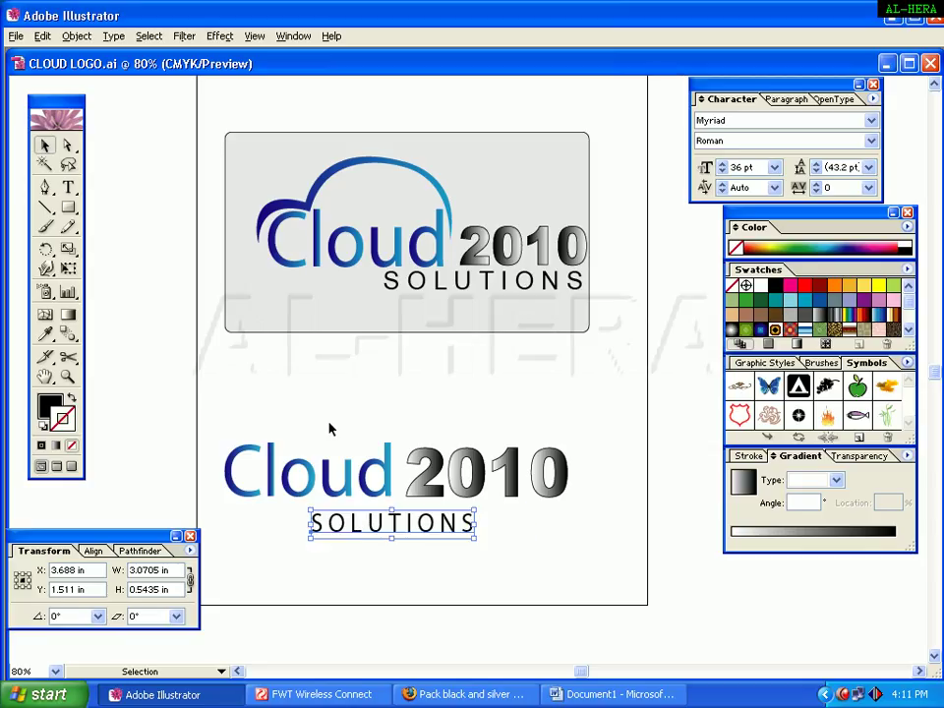
- Move the spaced SOLUTIONS text right so it sits directly beneath the 2010 numerals, and deselect it
key(Right)
key(Right)
key(Right)
key(Right)
key(Right)
key(Right)
key(Right)
key(Right)
key(Right)
key(Right)
drag(442, 536, 483, 527)
click(386, 562)
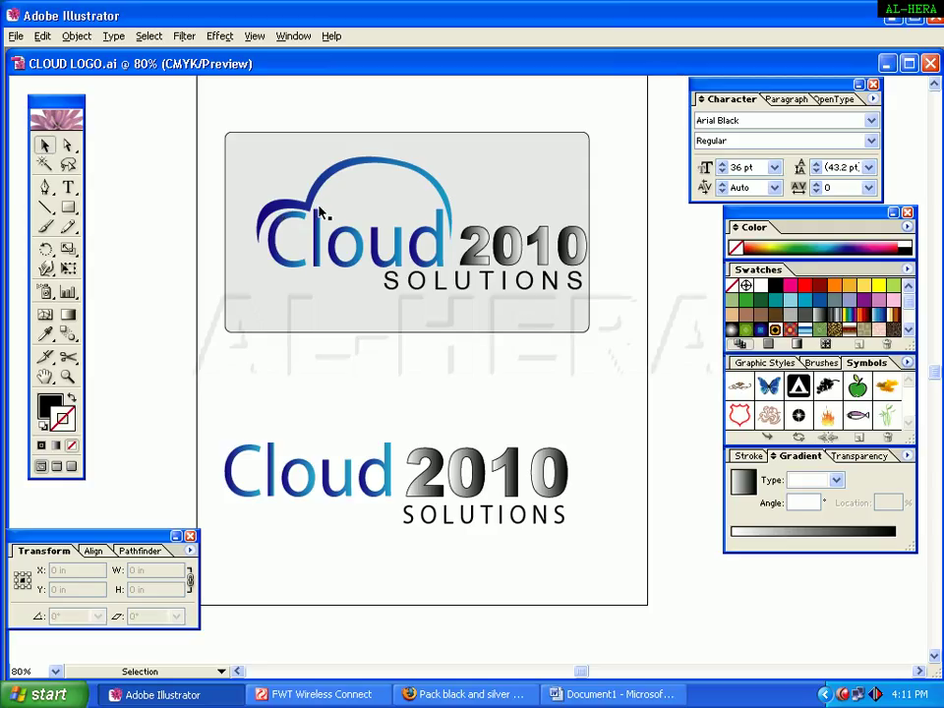
click(44, 192)
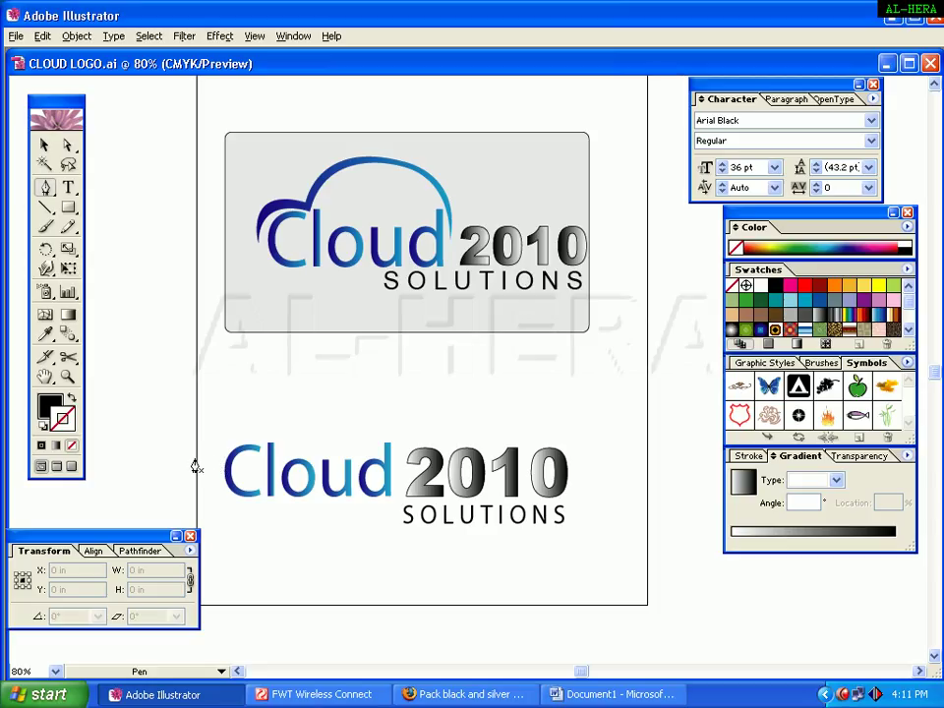
click(47, 403)
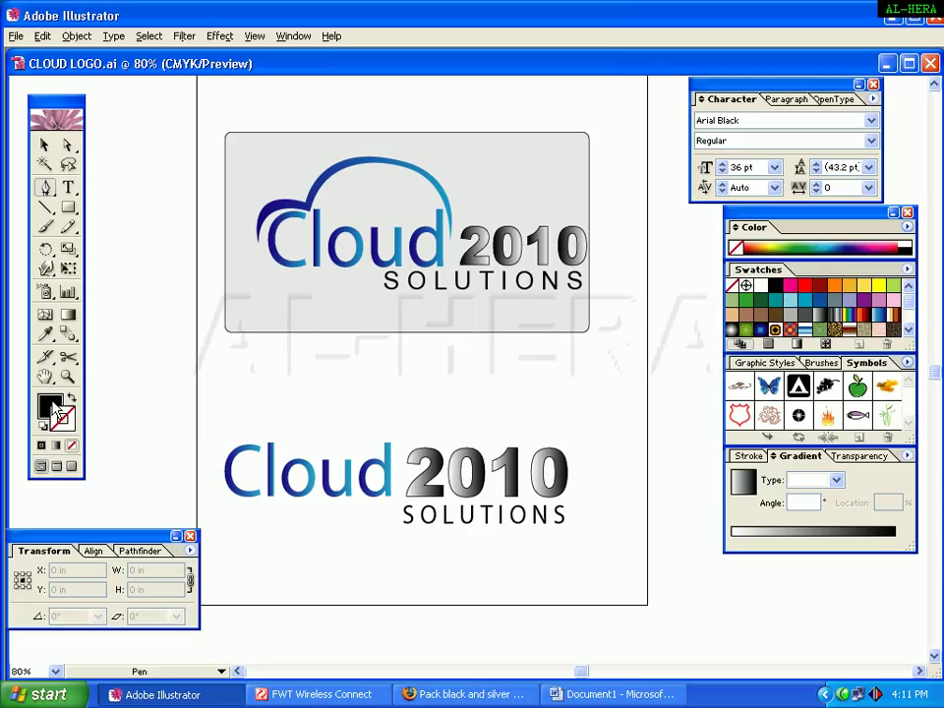
click(218, 459)
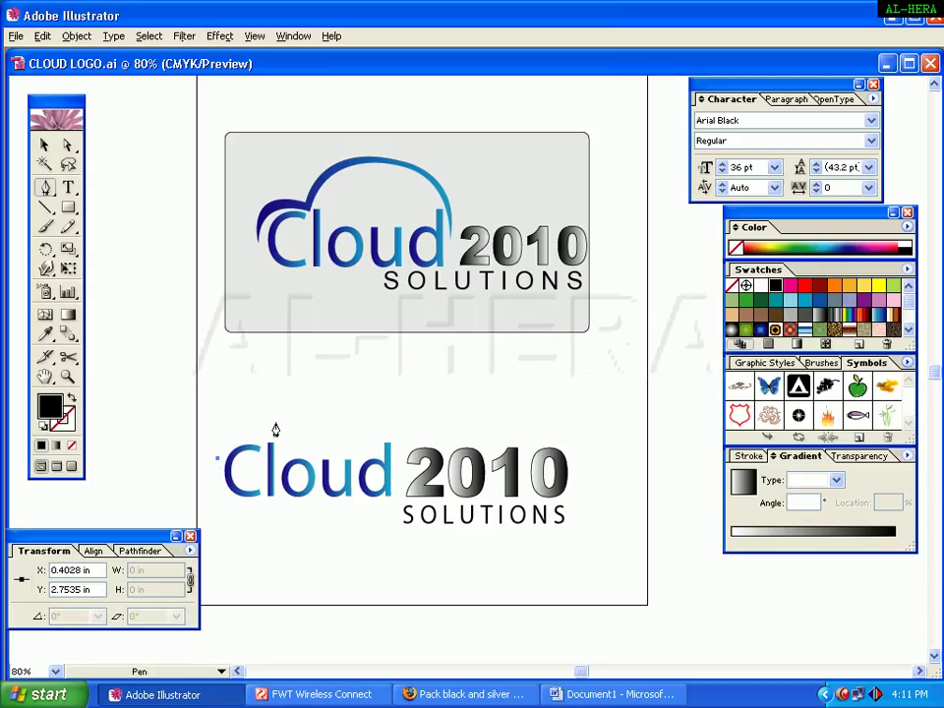
drag(264, 439, 300, 463)
click(300, 458)
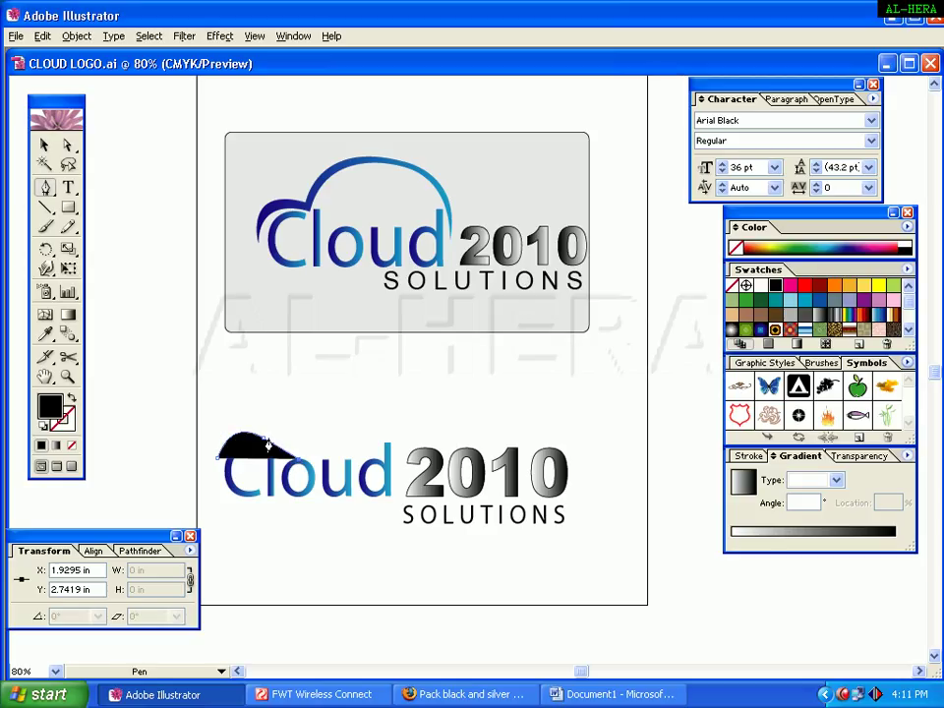
click(263, 436)
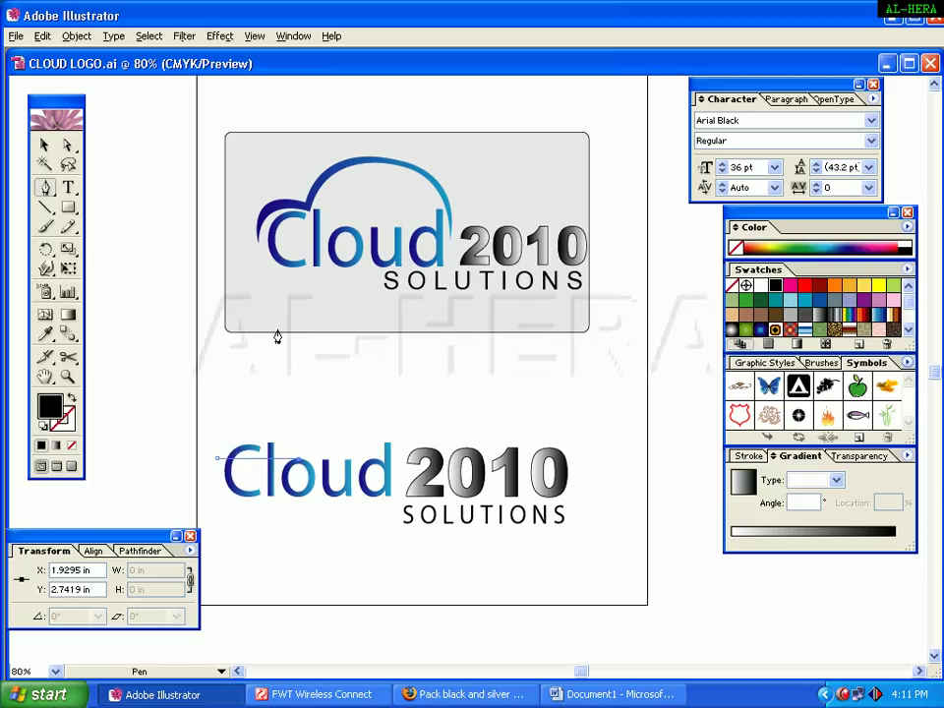
- Set no fill with a black stroke, and draw the cloud's first small arc over the C with the Pen tool
click(63, 415)
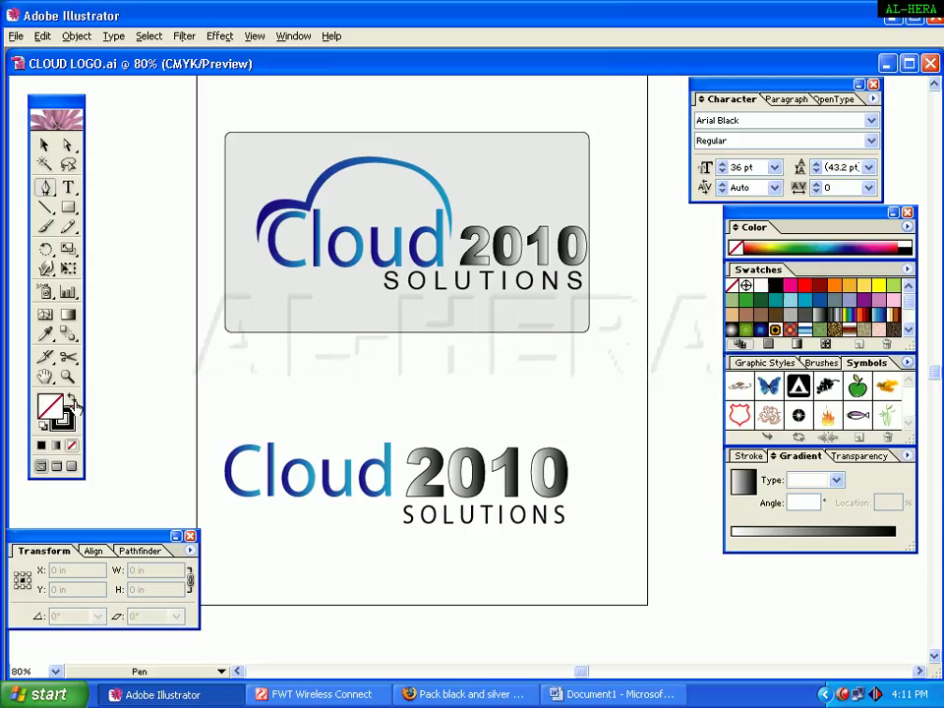
click(63, 421)
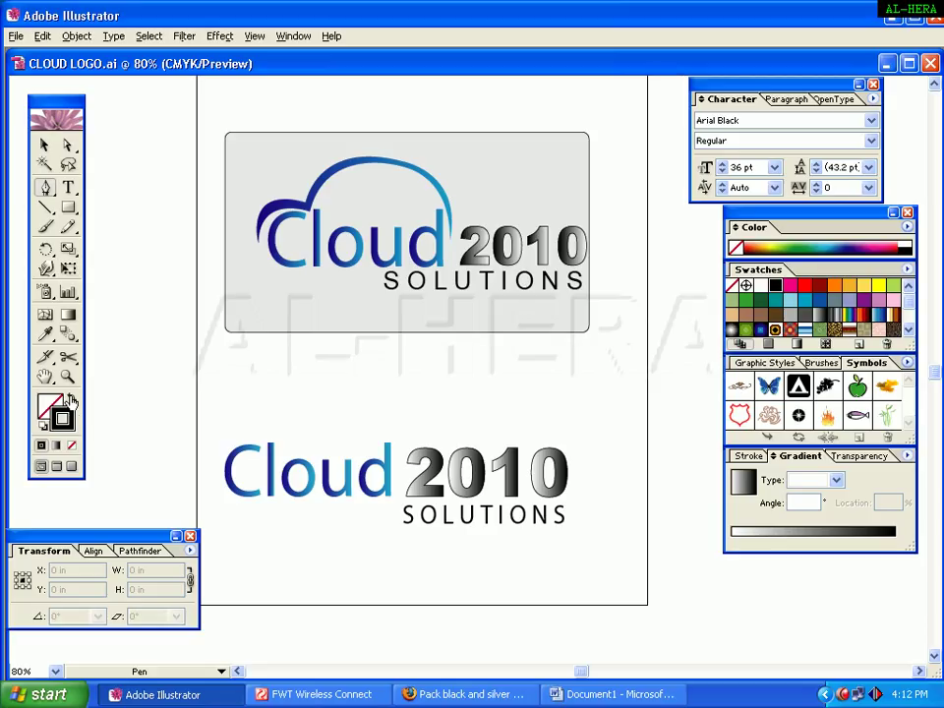
click(216, 461)
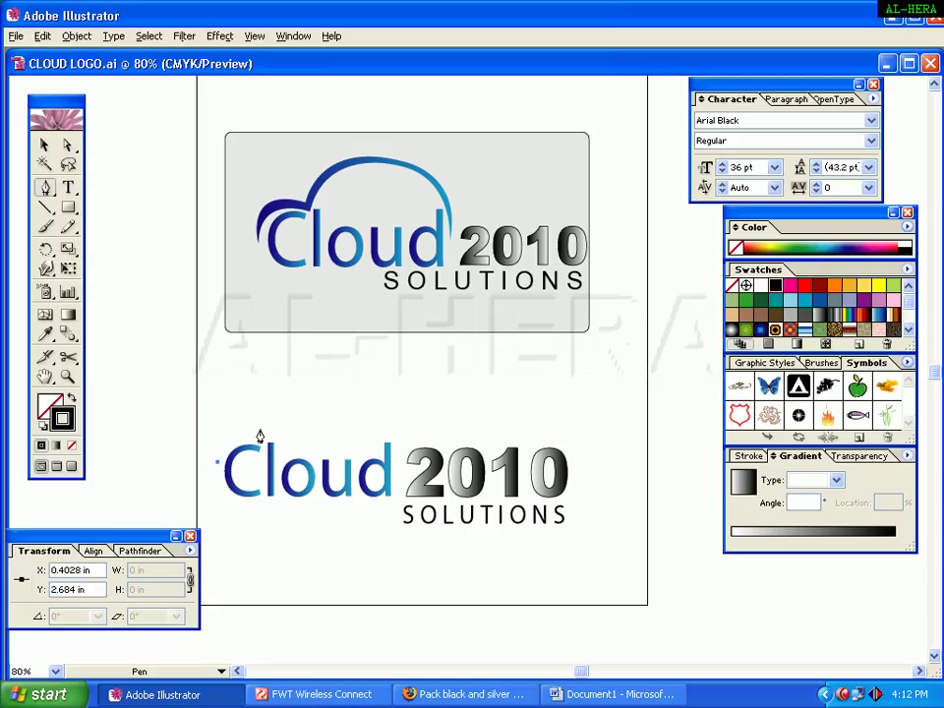
drag(218, 425, 263, 434)
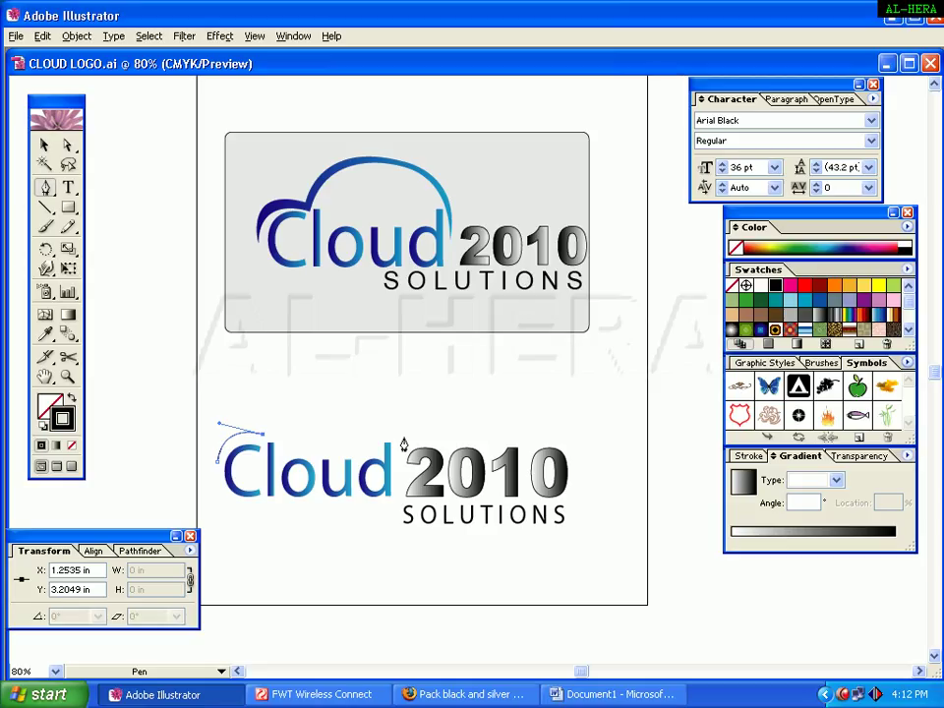
drag(400, 450, 434, 535)
key(ctrl+z)
drag(332, 401, 395, 427)
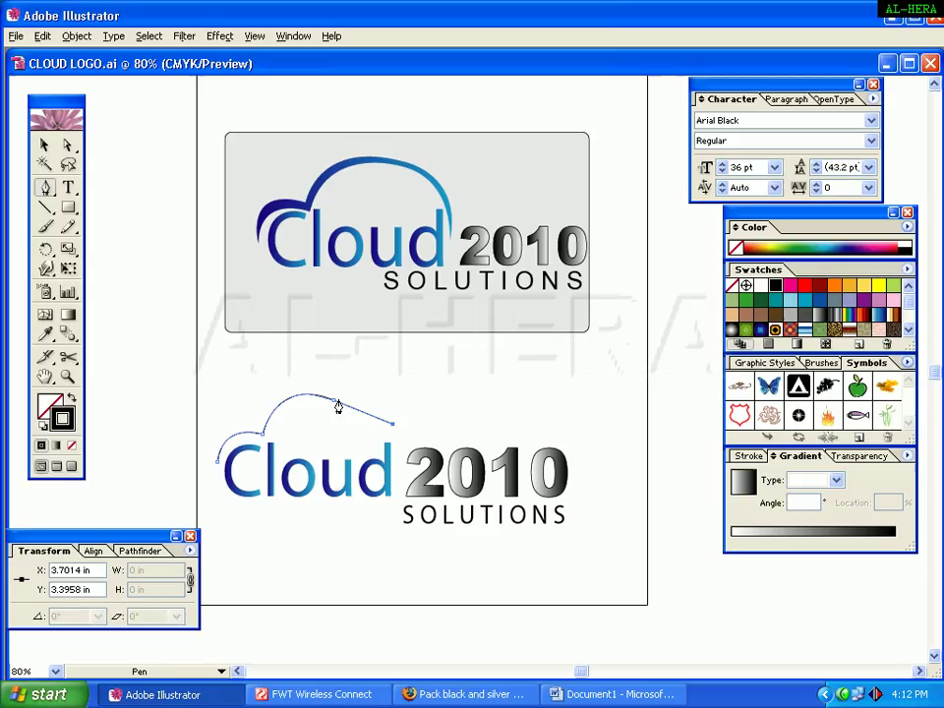
click(394, 425)
key(ctrl)
key(ctrl+z)
click(334, 401)
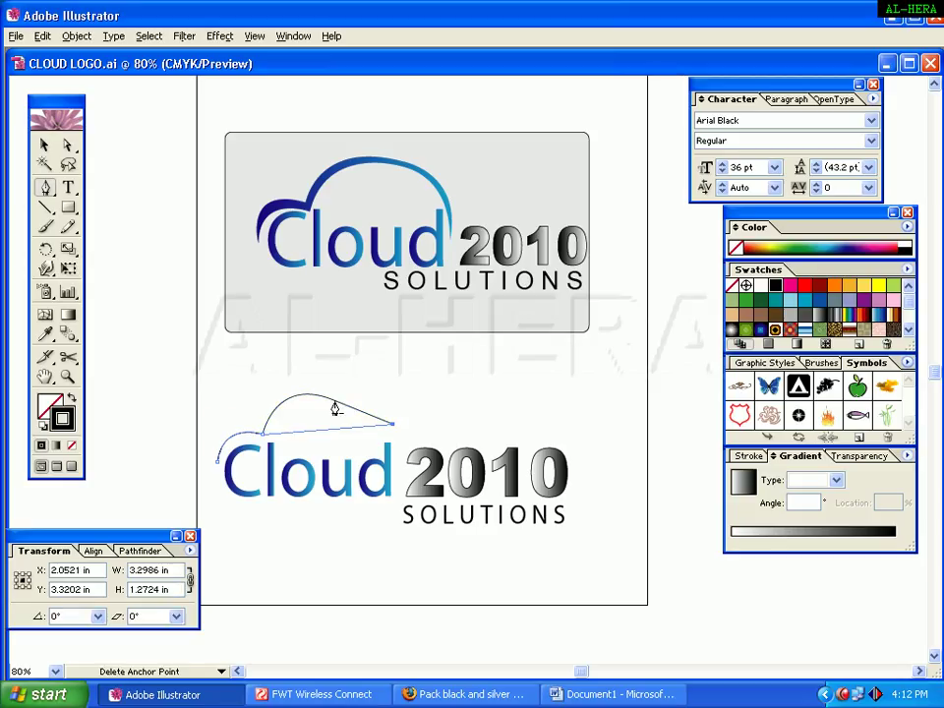
key(ctrl+z)
click(329, 404)
key(ctrl)
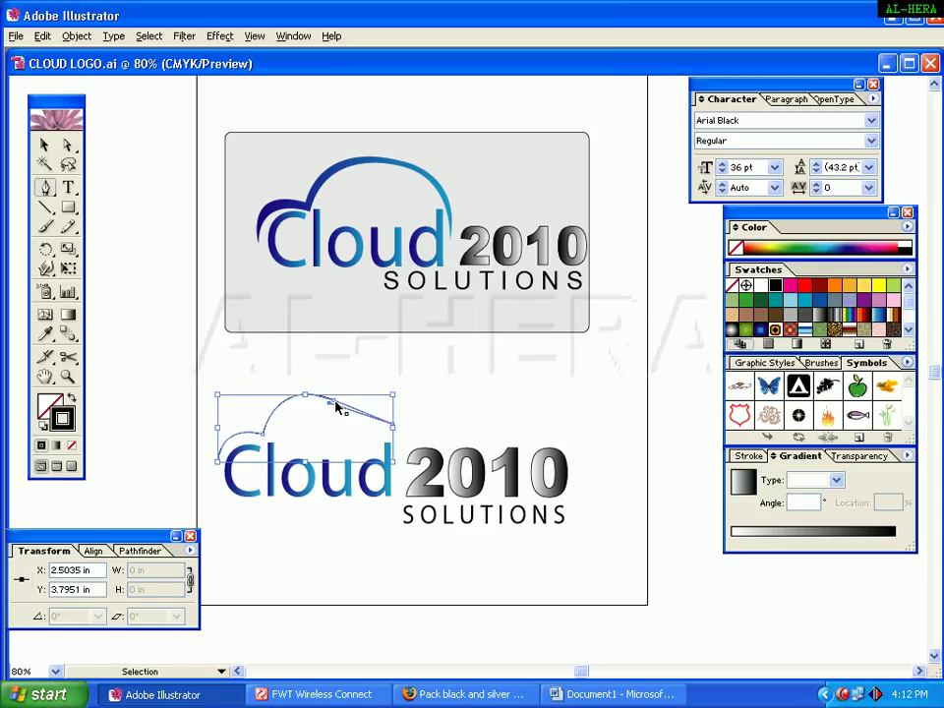
click(336, 401)
key(ctrl+z)
key(ctrl+z)
key(ctrl+z)
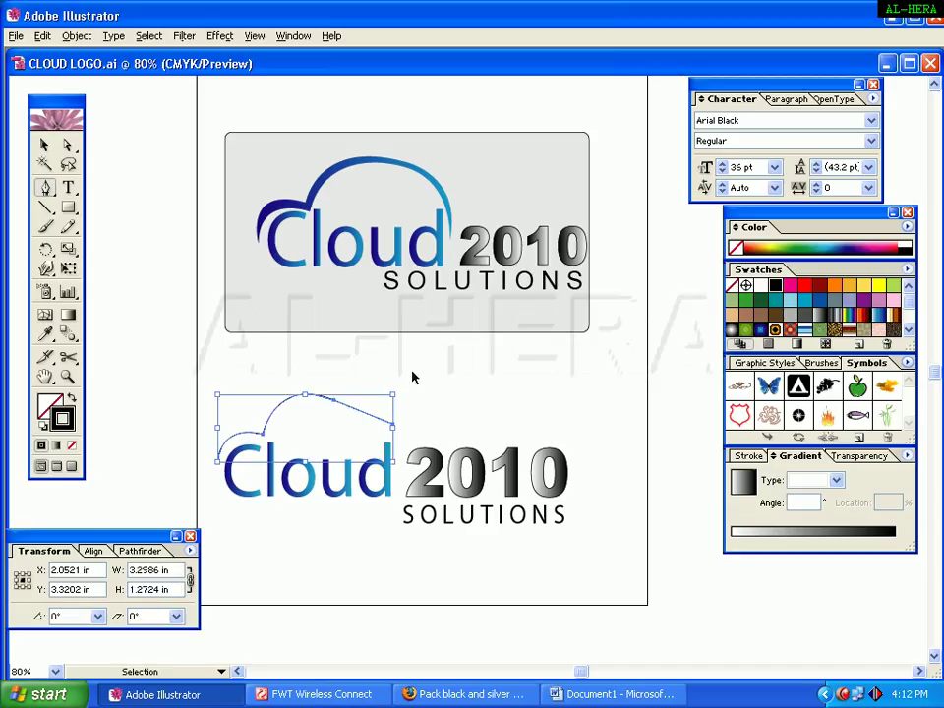
click(333, 405)
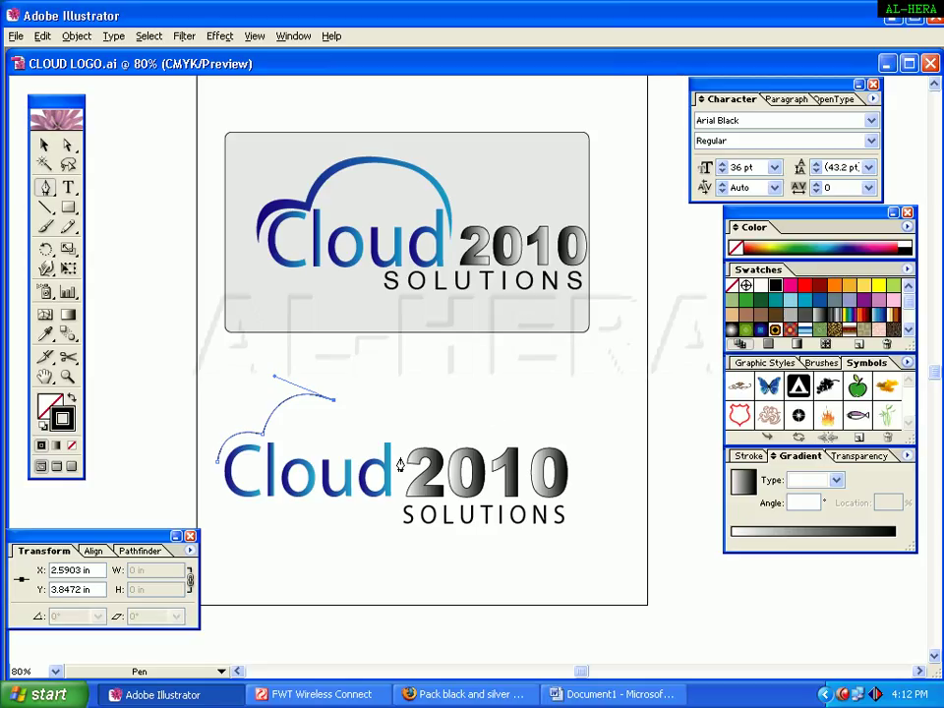
drag(402, 458, 400, 548)
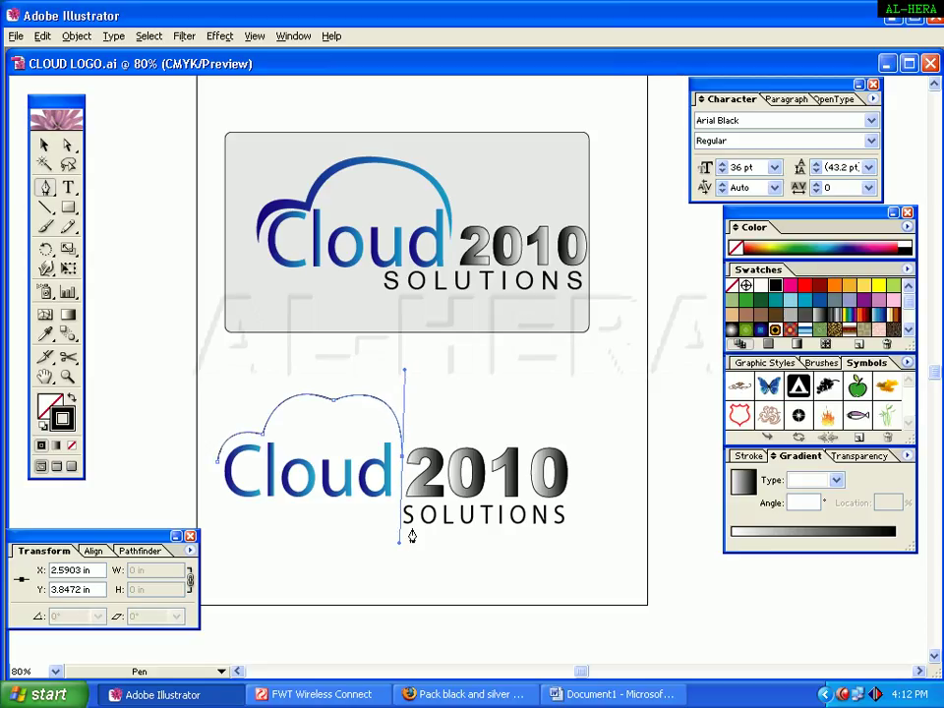
key(ctrl+z)
key(ctrl+z)
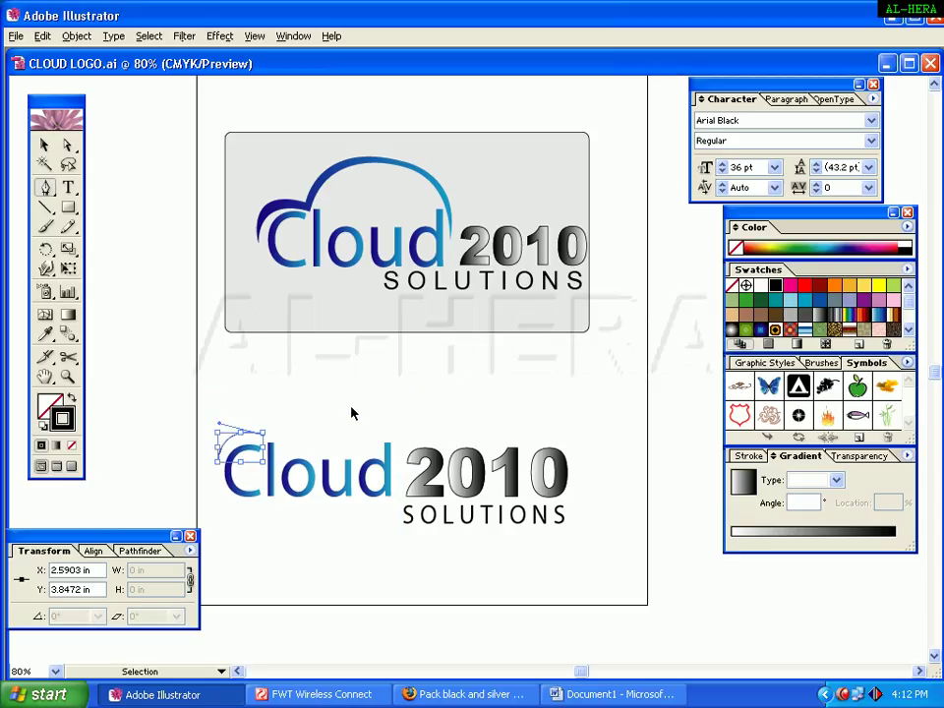
- Draw the cloud's middle and right arcs down to beside the d, and move the outline up above the word Cloud
drag(338, 424, 396, 458)
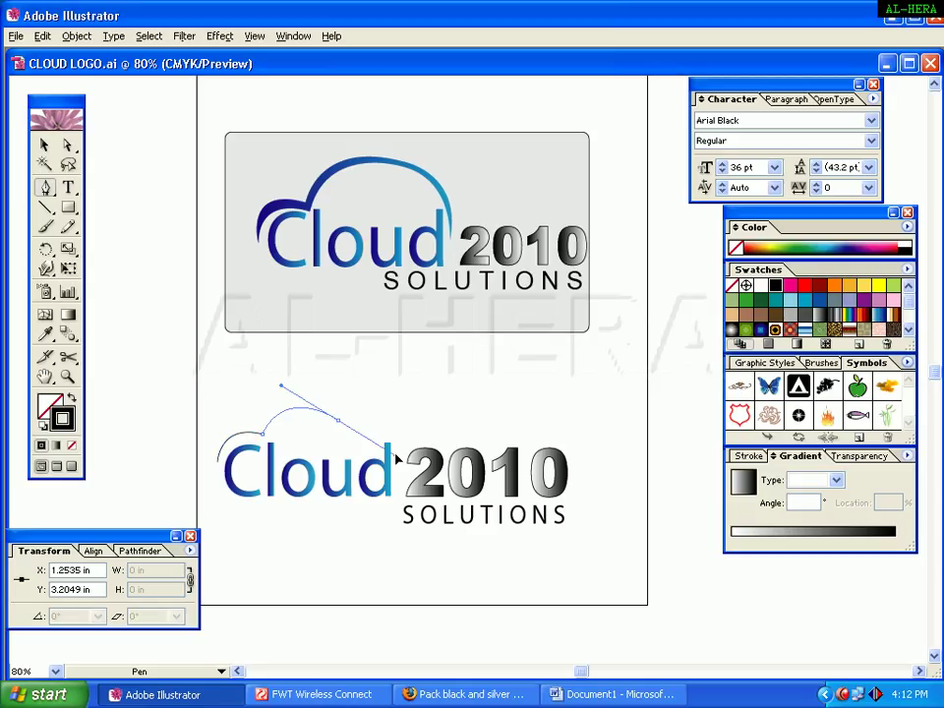
click(338, 422)
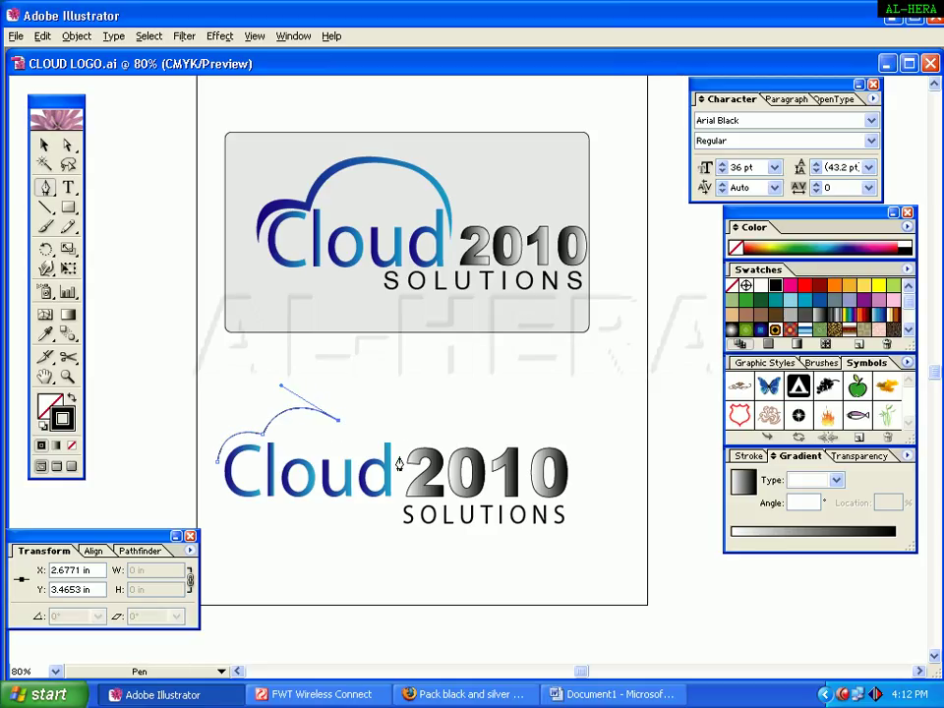
drag(398, 458, 417, 524)
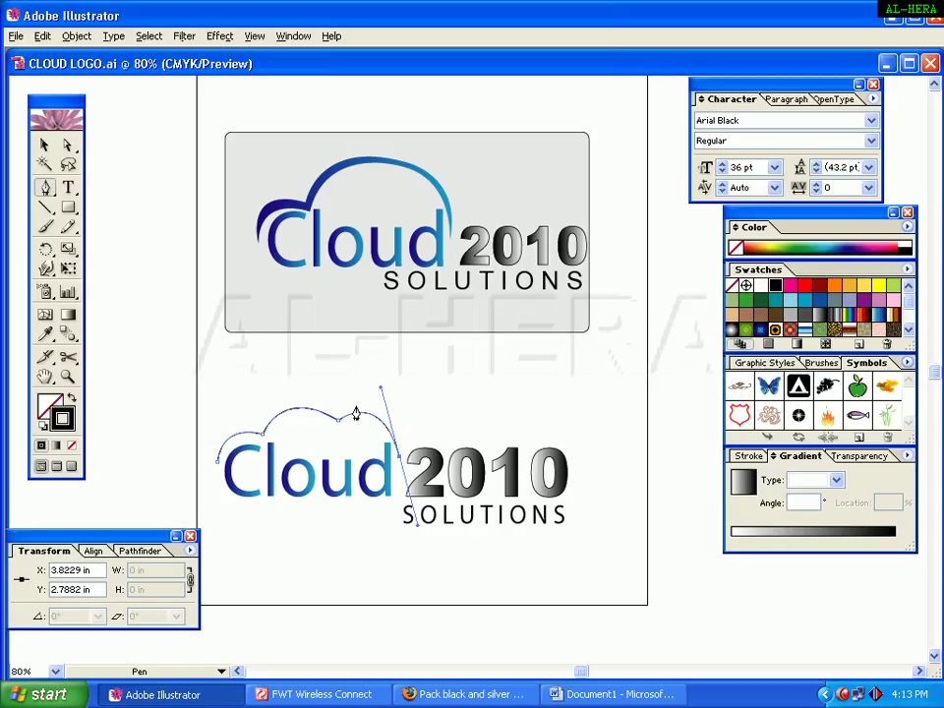
click(398, 456)
key(v)
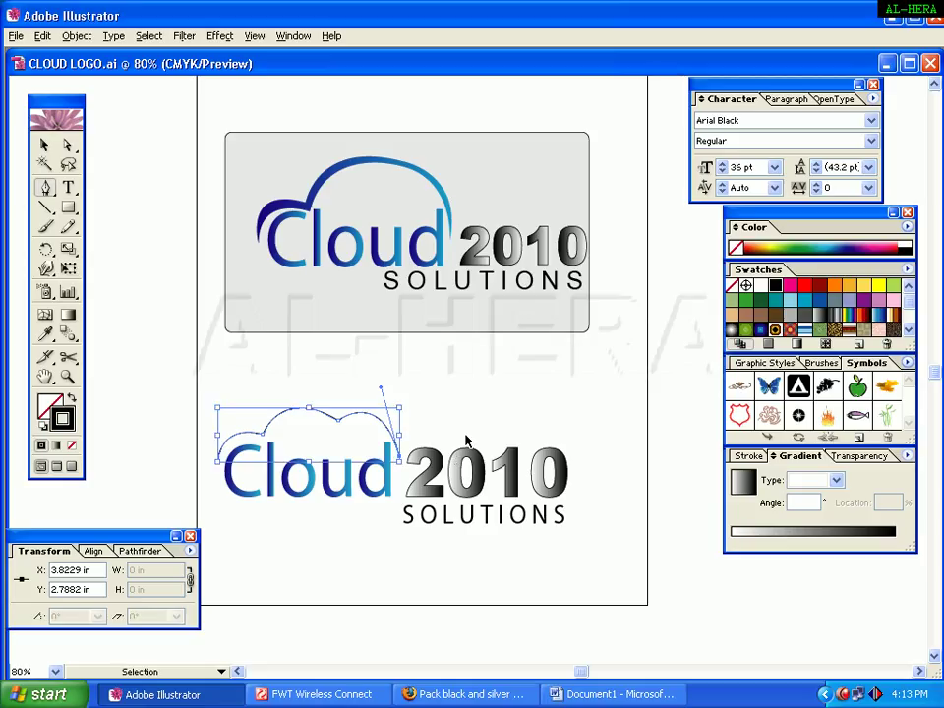
key(p)
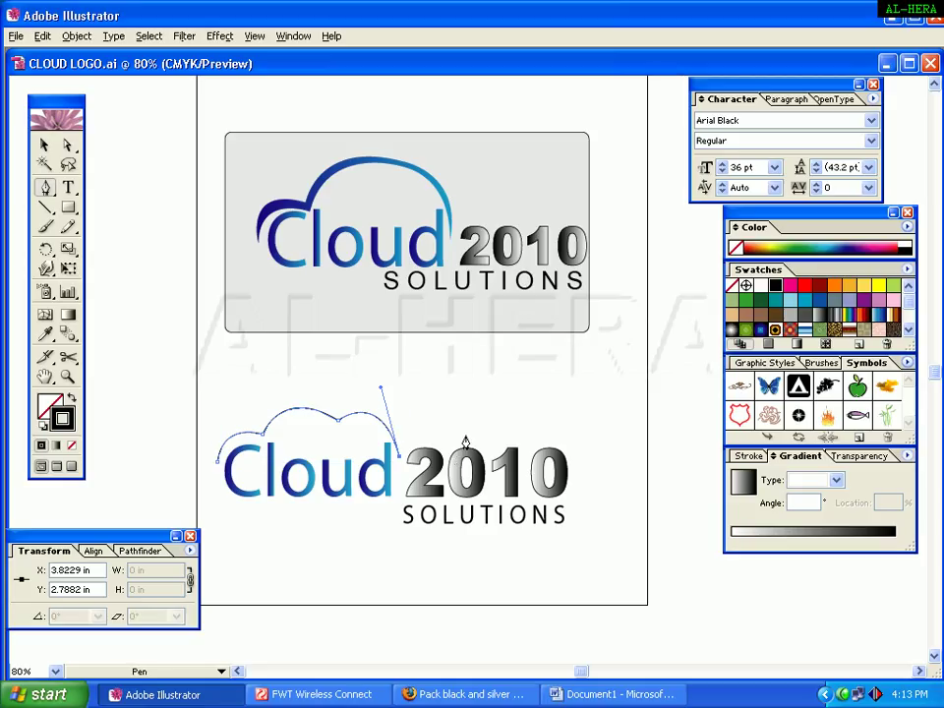
click(43, 148)
click(386, 394)
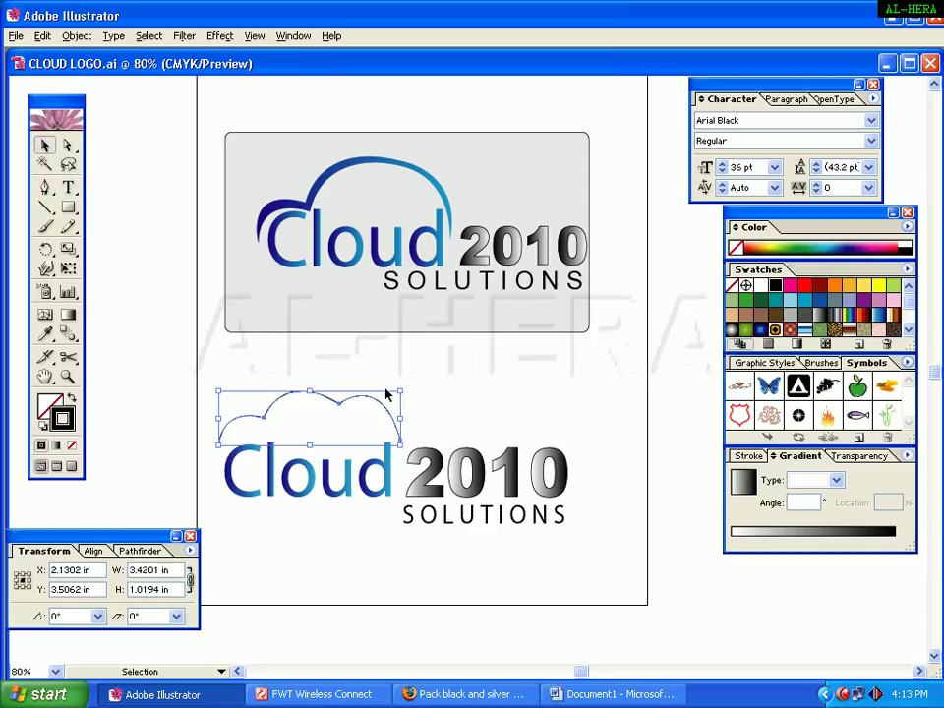
- Trace a second three-arc contour just below the cloud outline from its right end to its left end, forming a thin tapered shape
drag(218, 335, 522, 492)
key(p)
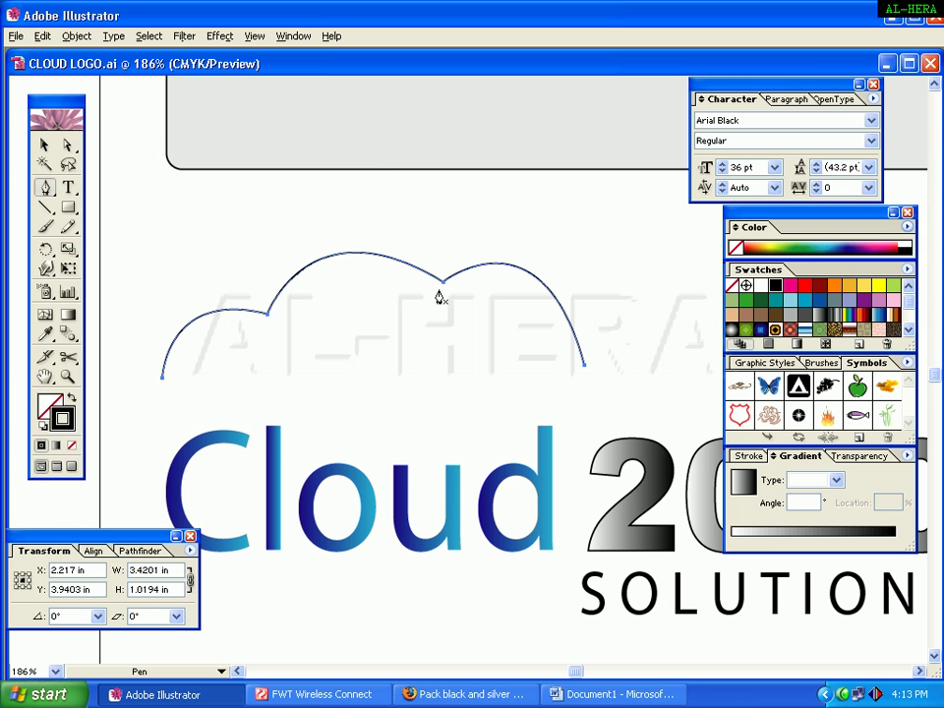
key(space)
drag(496, 164, 481, 234)
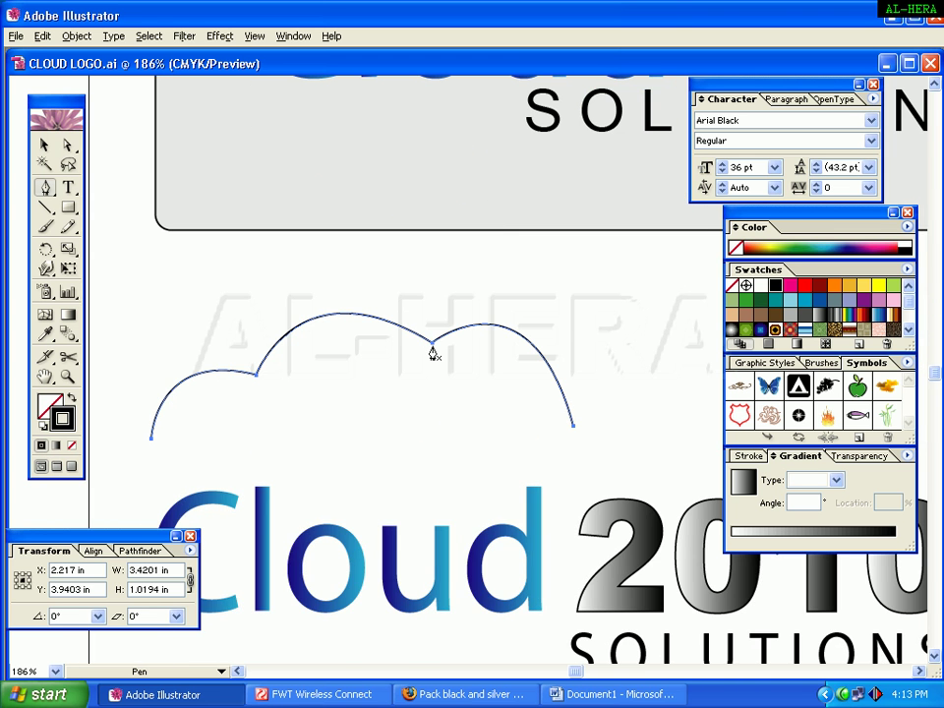
drag(433, 354, 470, 348)
ctrl+click(580, 432)
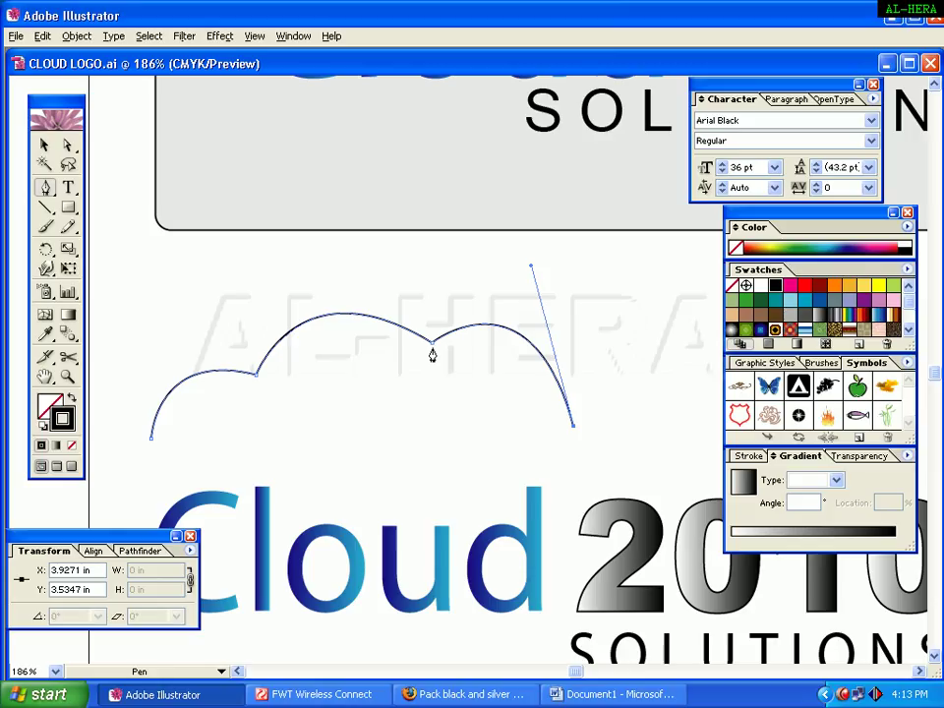
drag(432, 356, 330, 403)
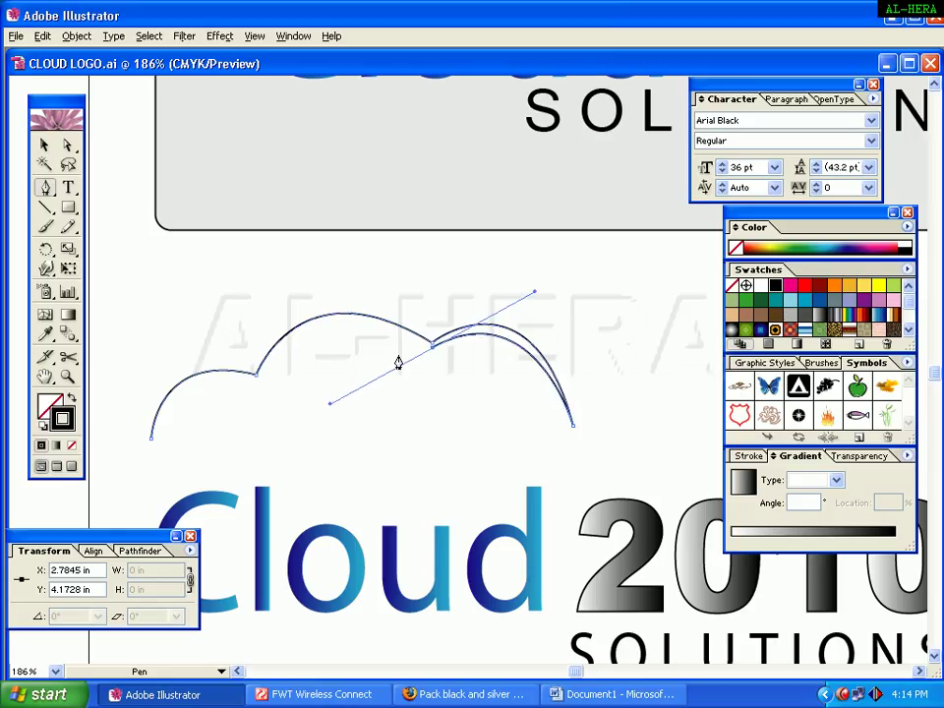
click(433, 351)
drag(256, 387, 201, 489)
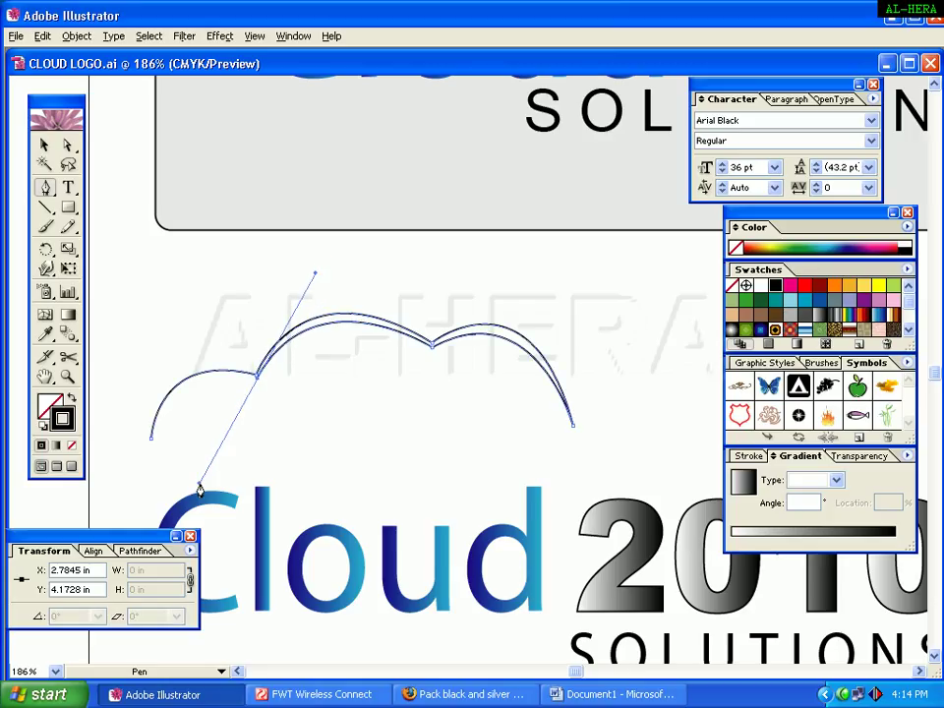
click(257, 382)
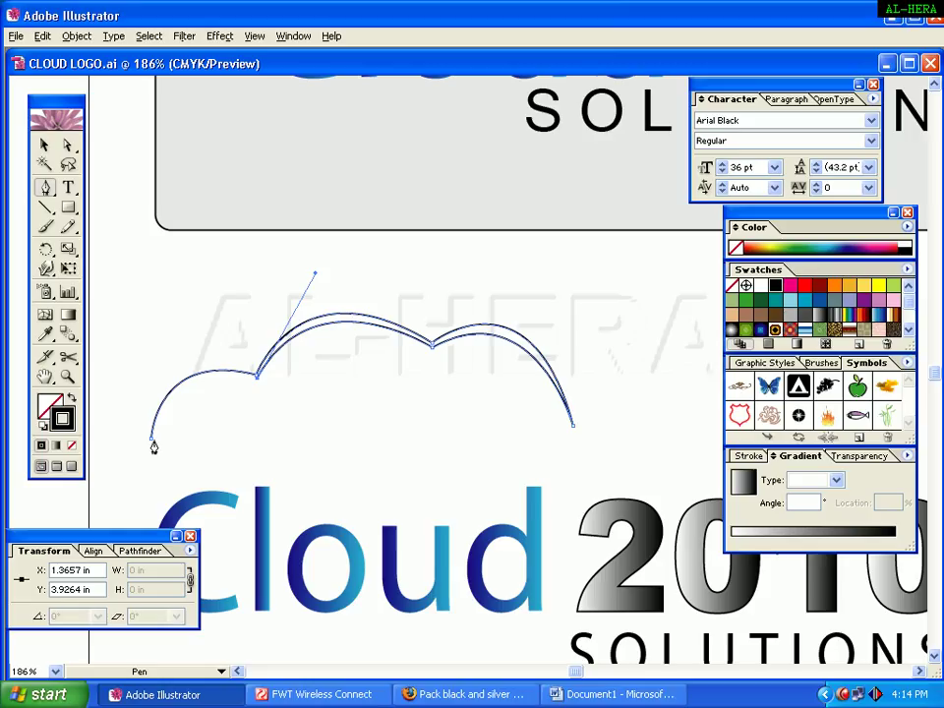
drag(151, 444, 138, 522)
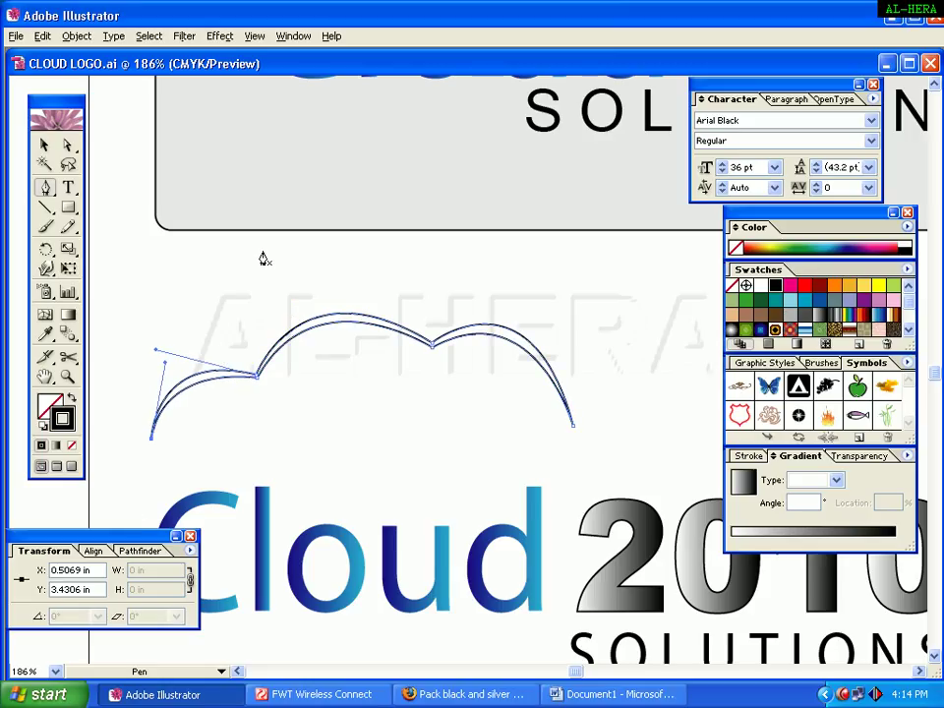
- Remove the stroke from the cloud shape and fill it with the white-to-black linear gradient
click(44, 146)
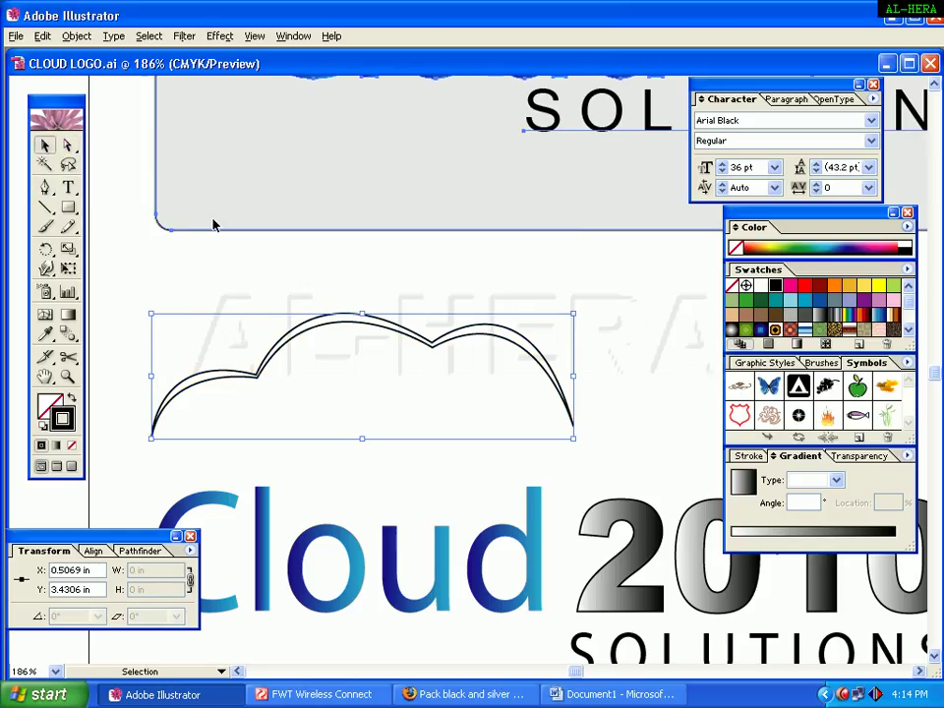
click(241, 292)
click(295, 337)
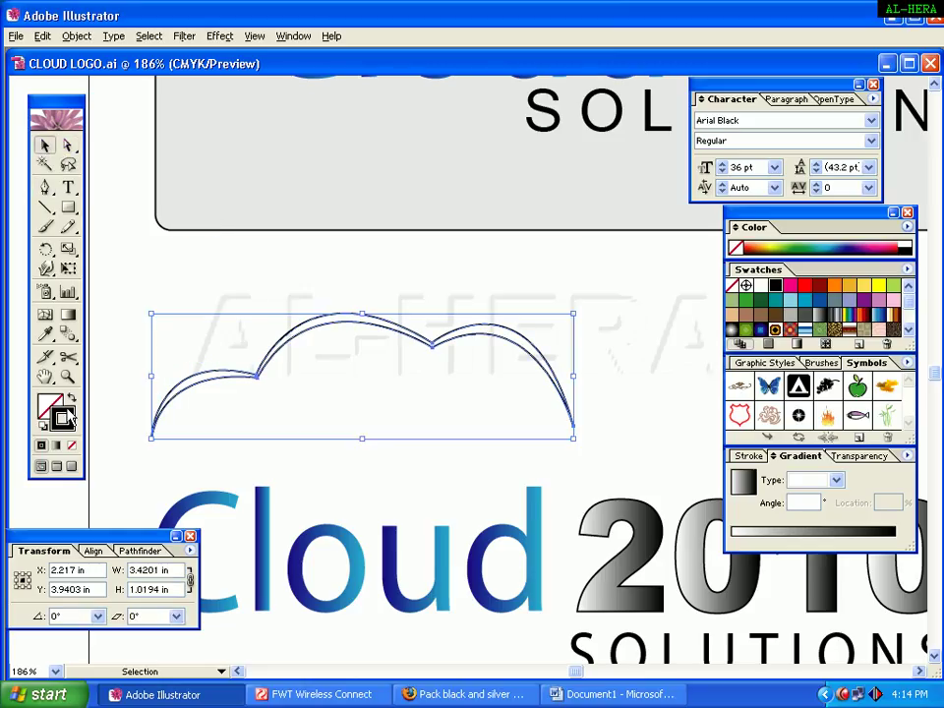
key(slash)
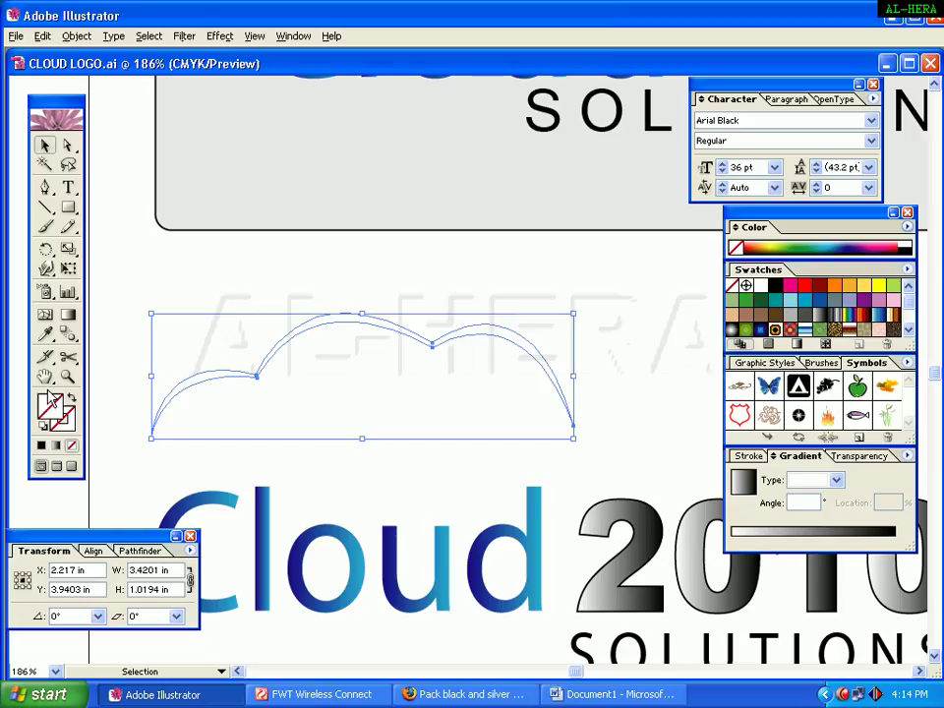
click(739, 484)
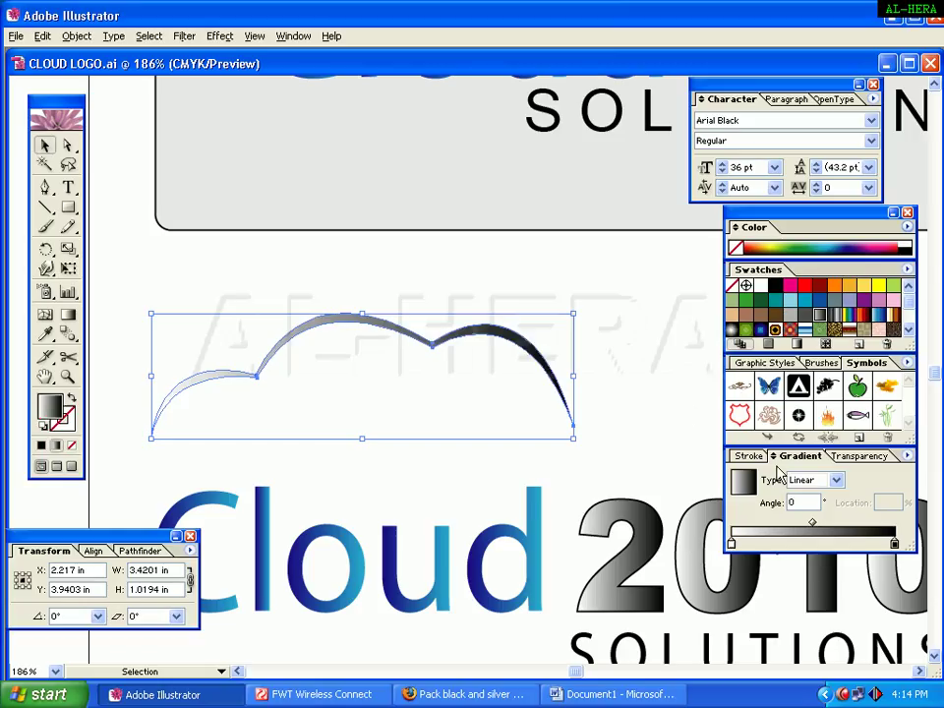
- Move the gradient-filled cloud shape down over the word Cloud, to about X 2.1 in and Y 3.25 in
click(696, 417)
drag(495, 338, 482, 421)
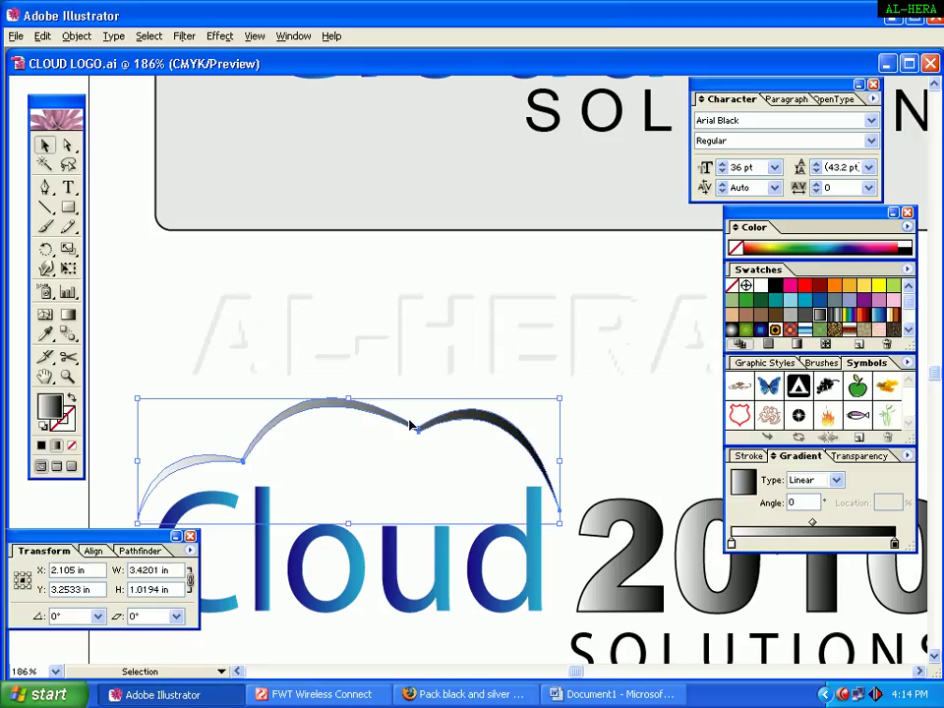
- Recolor the cloud shape with the word Cloud's dark-to-light blue gradient using the Eyedropper
key(space)
drag(472, 549, 487, 382)
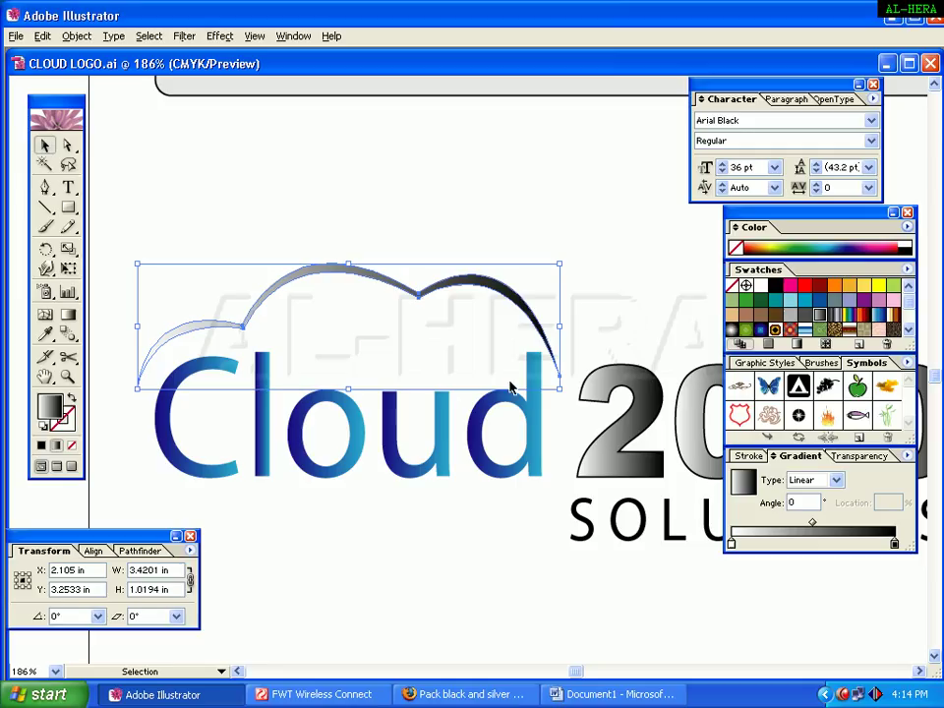
click(513, 449)
click(489, 476)
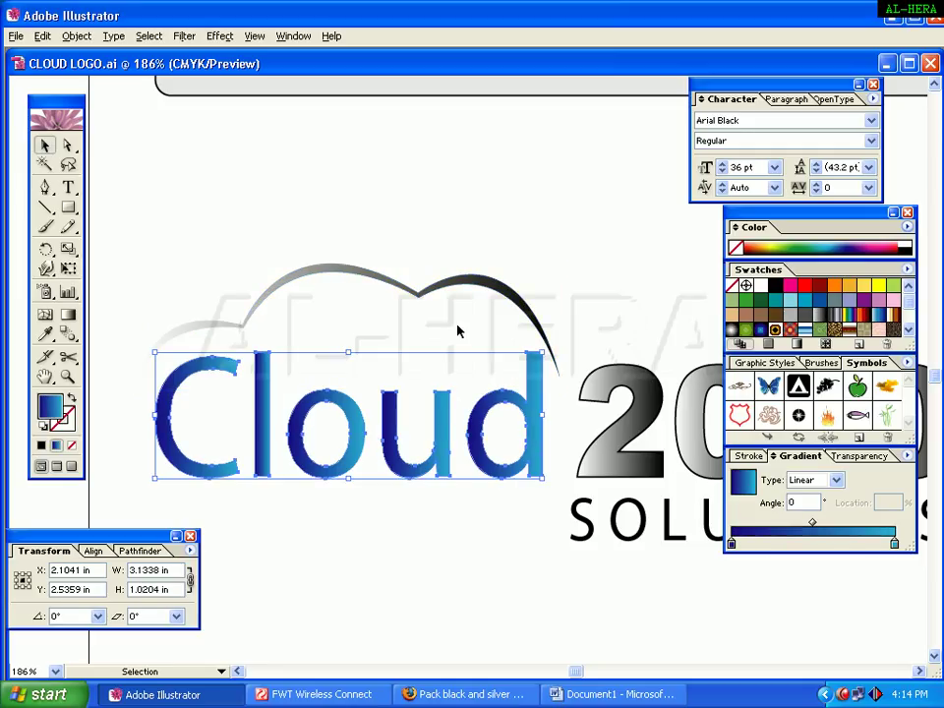
click(481, 283)
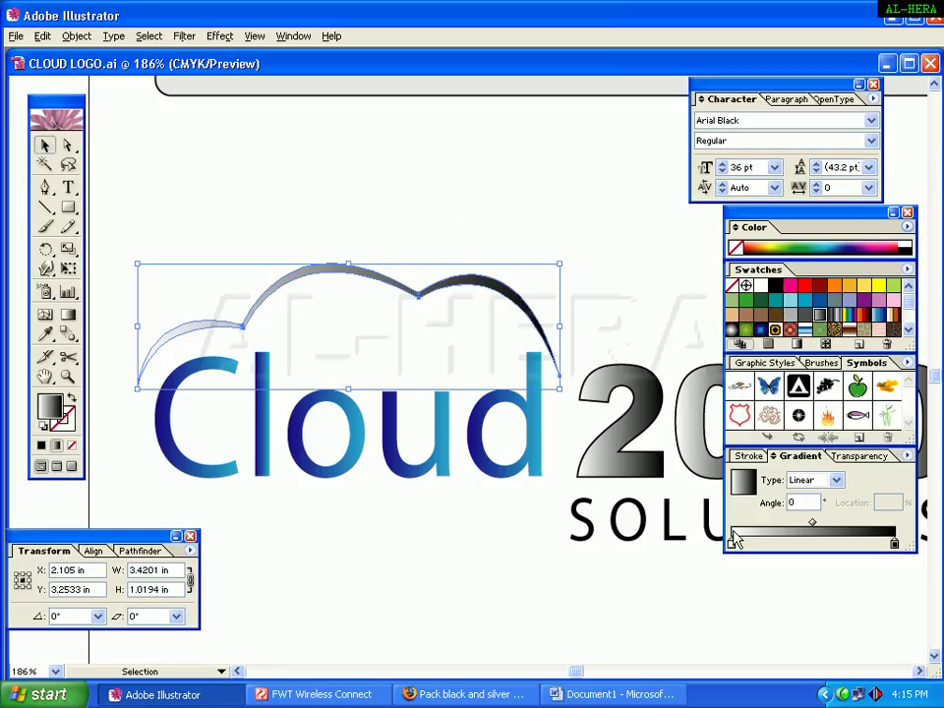
click(45, 337)
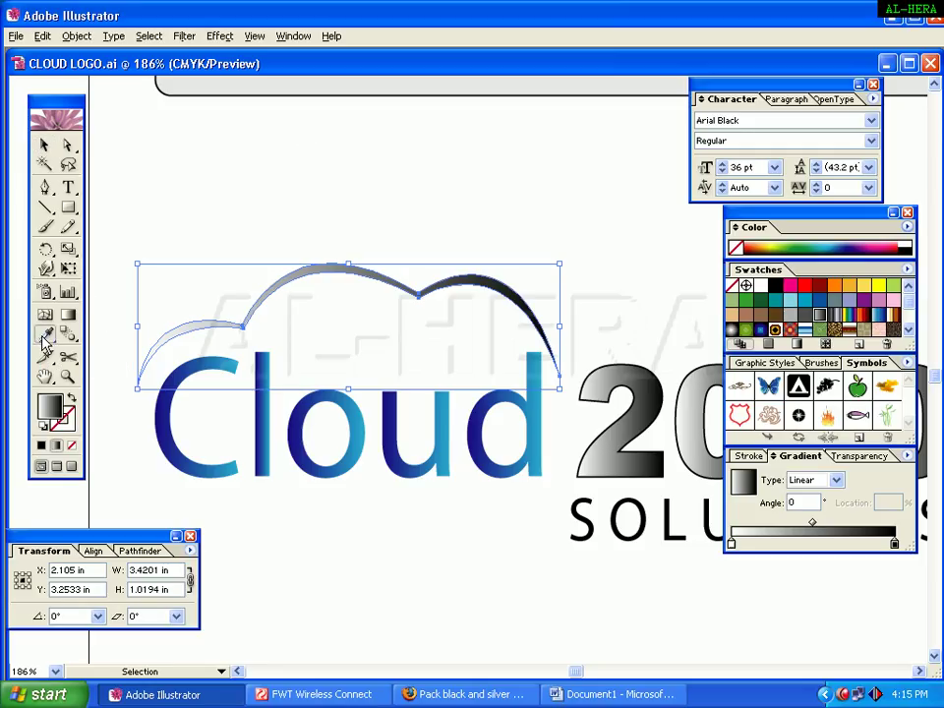
click(165, 421)
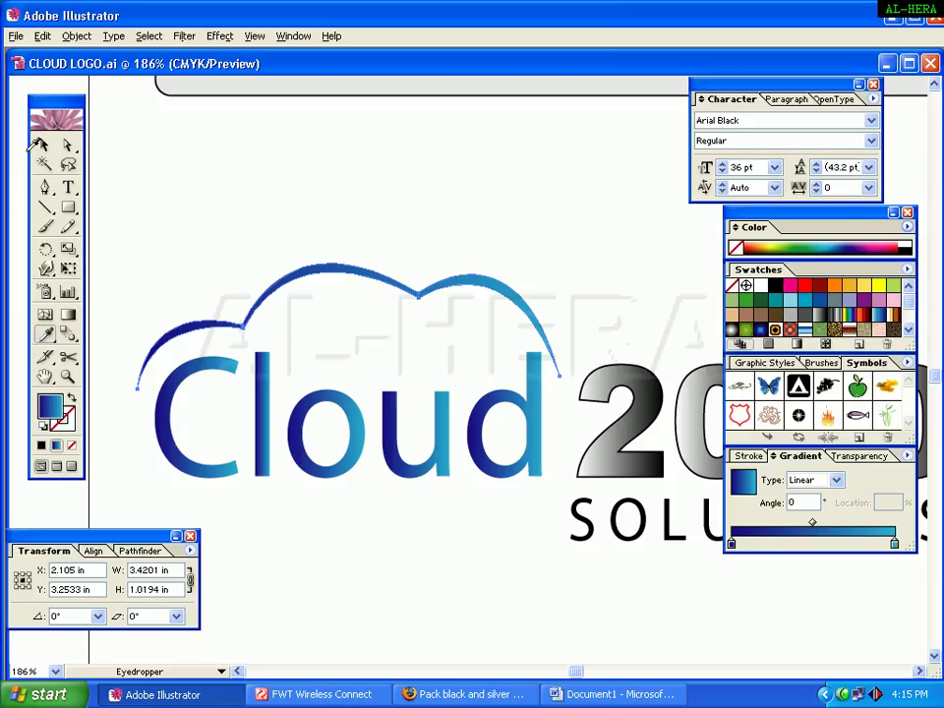
click(33, 142)
click(624, 257)
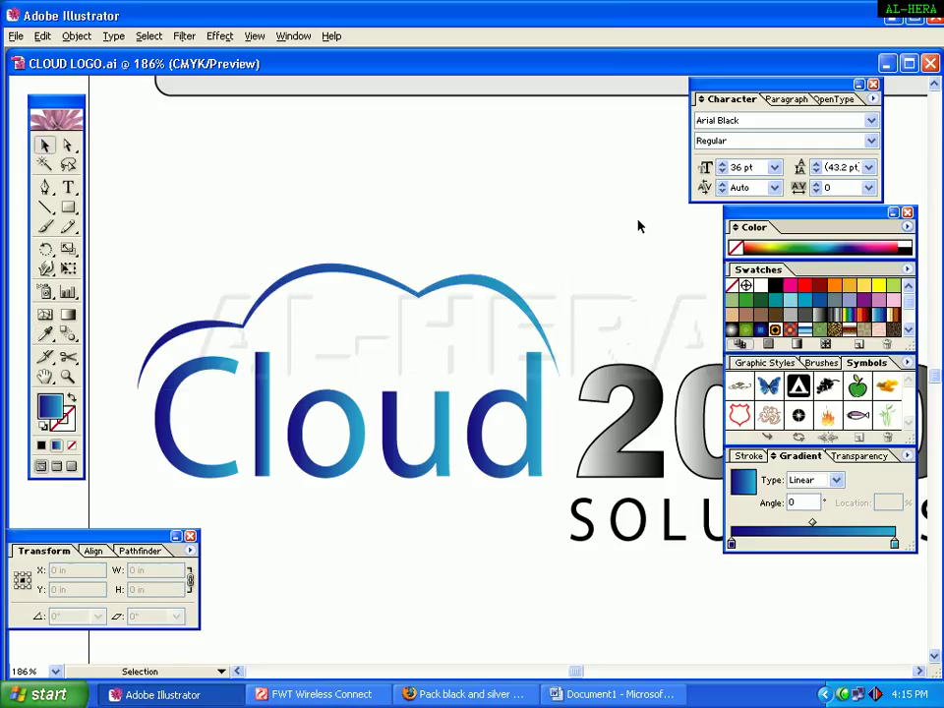
- Move the blue cloud shape slightly down and right over the word Cloud, to about X 2.17 in and Y 3.10 in
click(512, 308)
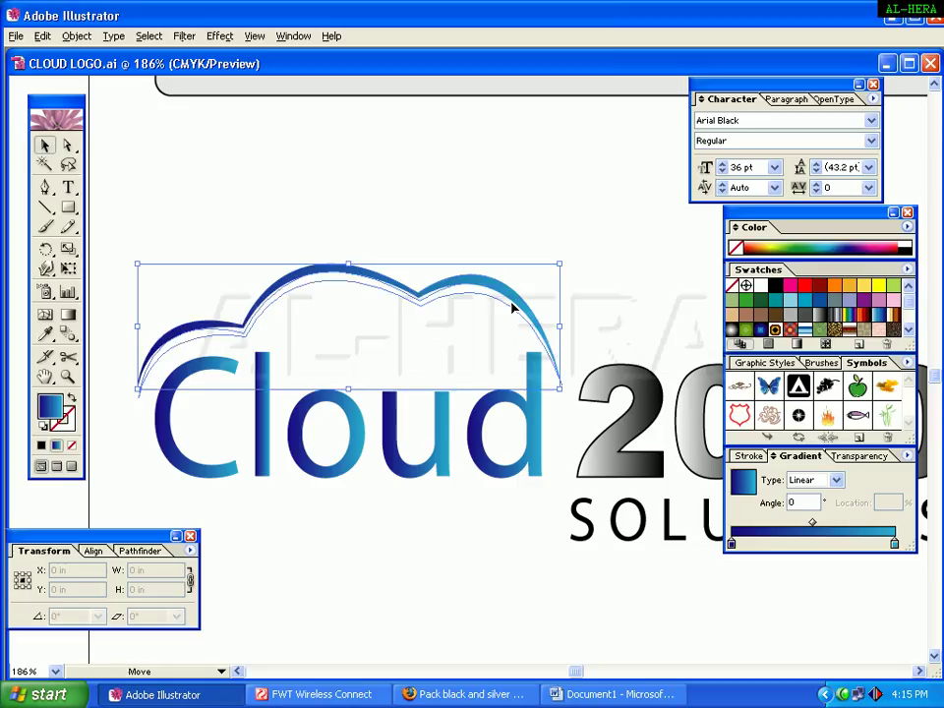
drag(511, 308, 561, 234)
click(559, 234)
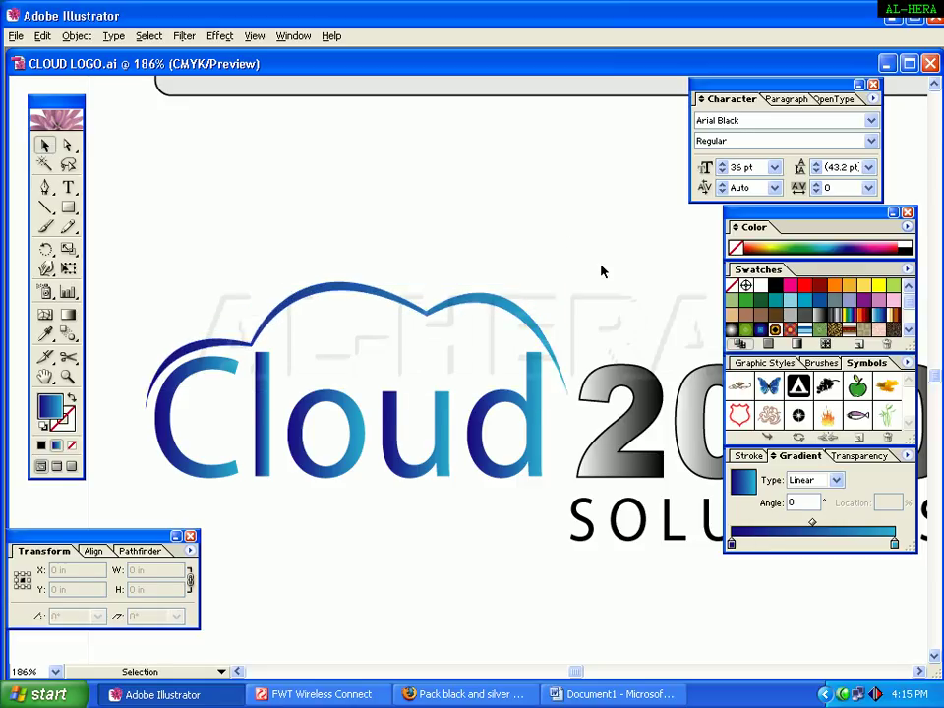
- Compare the logo with the reference above, and resize the cloud shape to about 3.39 in wide and 1.05 in high
key(ctrl+minus)
key(ctrl+minus)
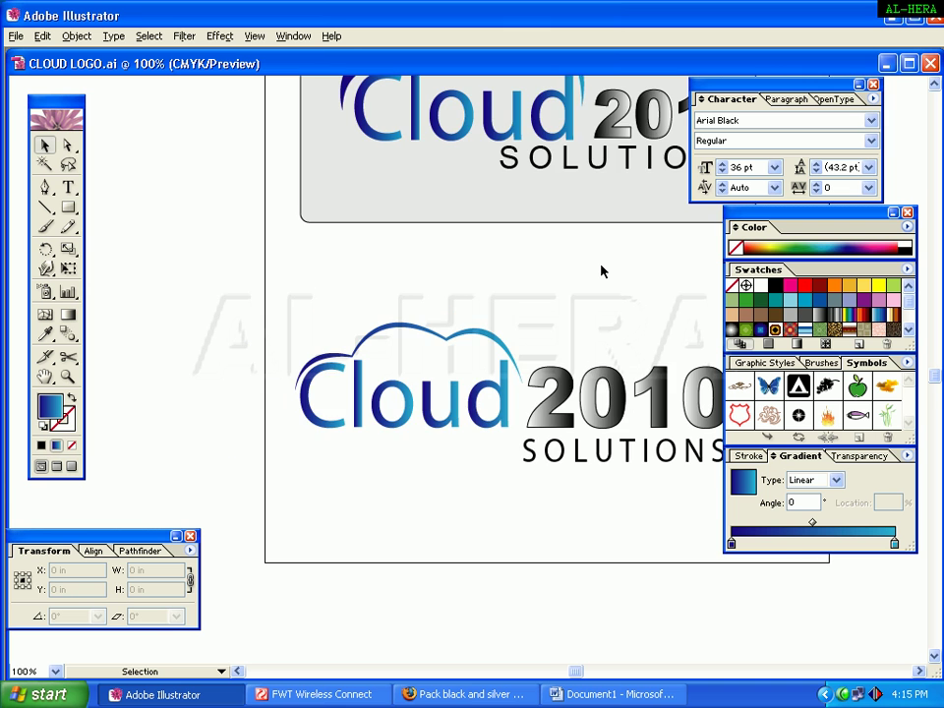
drag(603, 272, 506, 374)
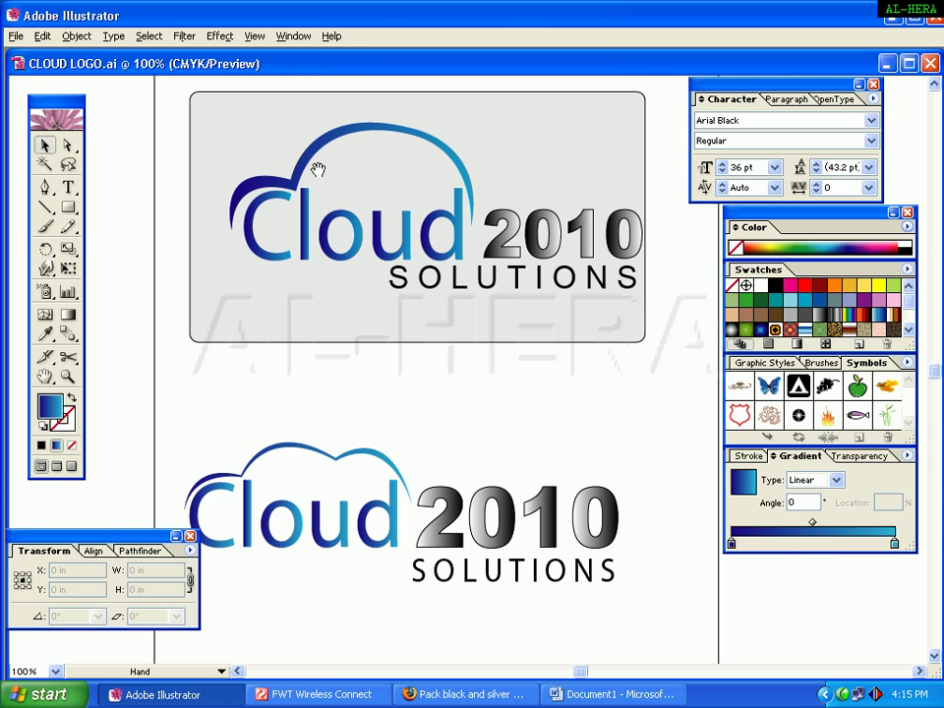
drag(439, 204, 508, 87)
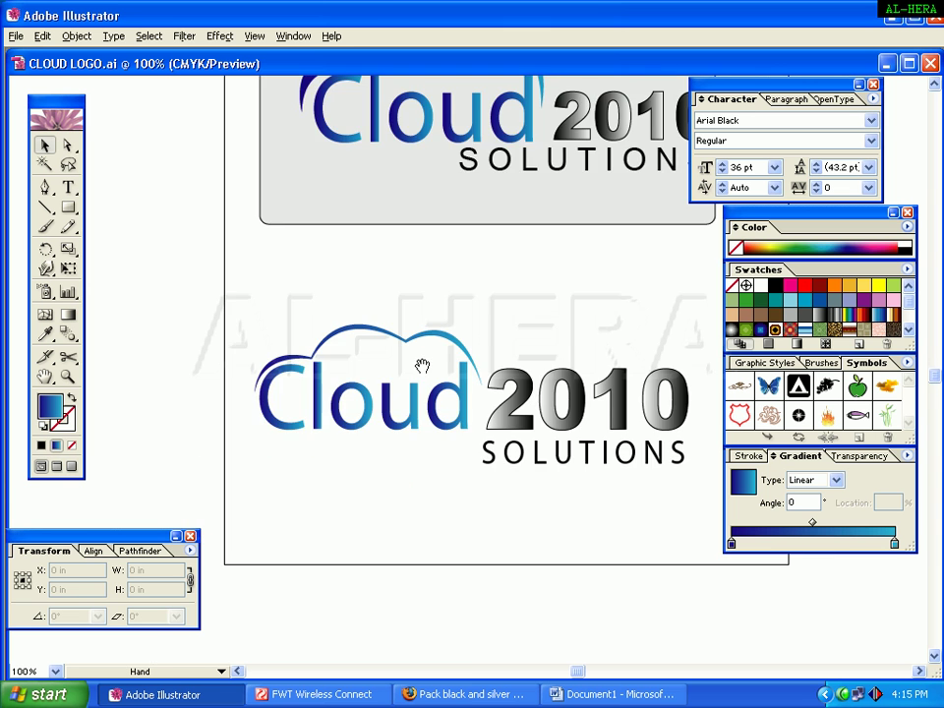
drag(514, 334, 459, 337)
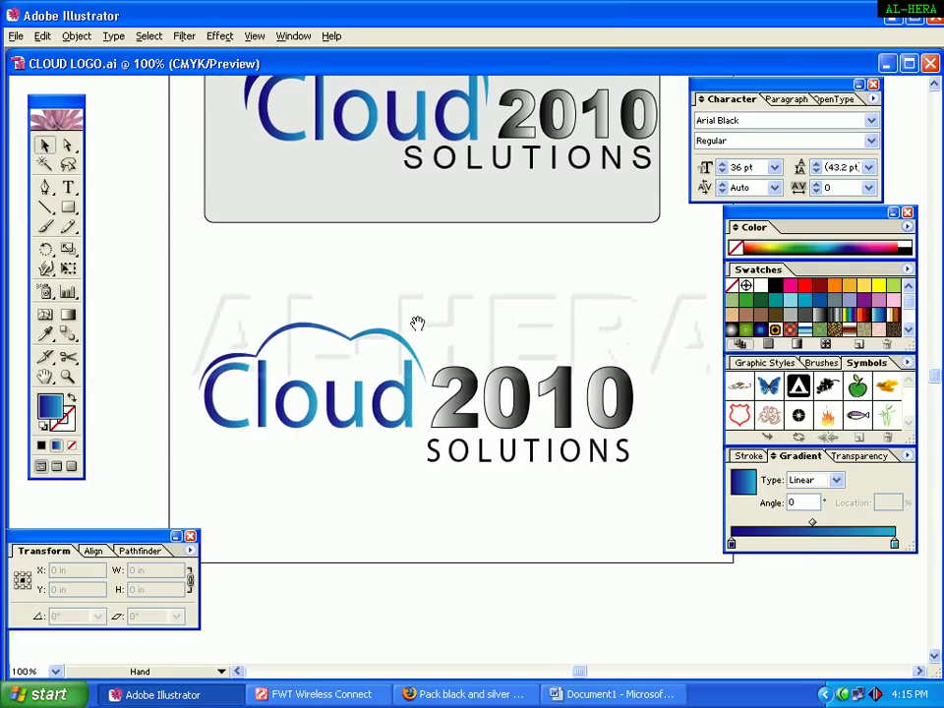
click(425, 382)
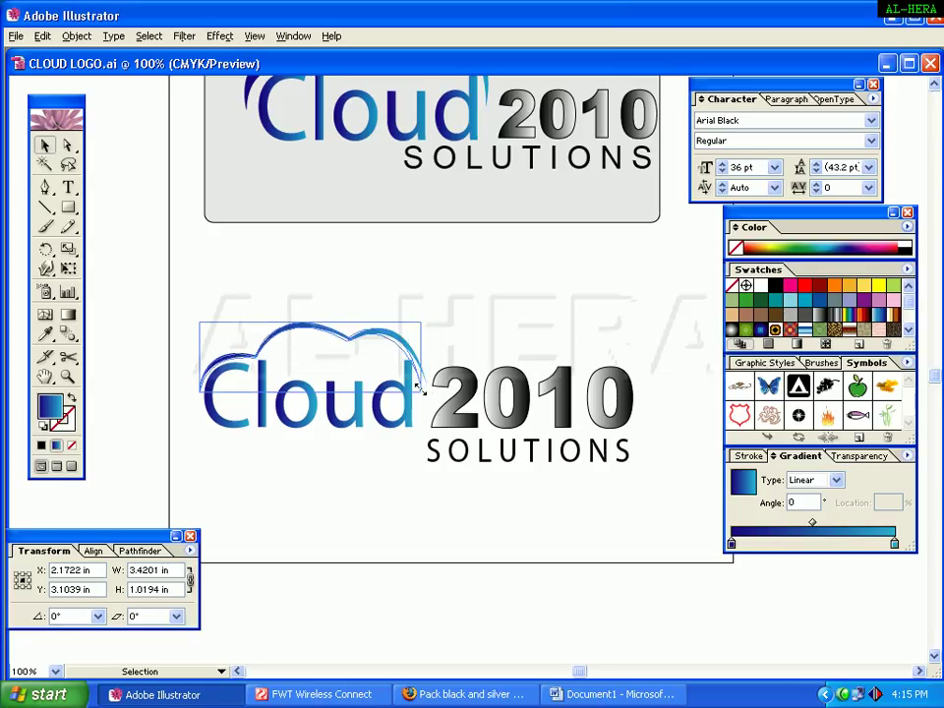
drag(422, 386, 421, 391)
drag(421, 322, 427, 322)
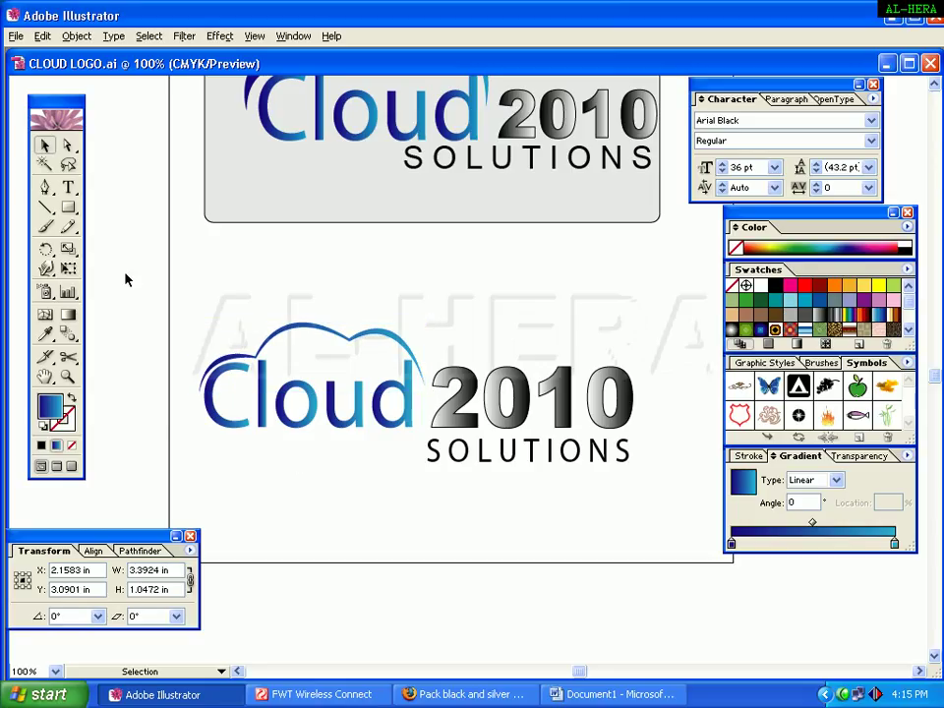
click(127, 275)
- Reshape the cloud's right arc by pulling the direction handle of its end anchor beside the d outward to the right
click(68, 144)
click(424, 386)
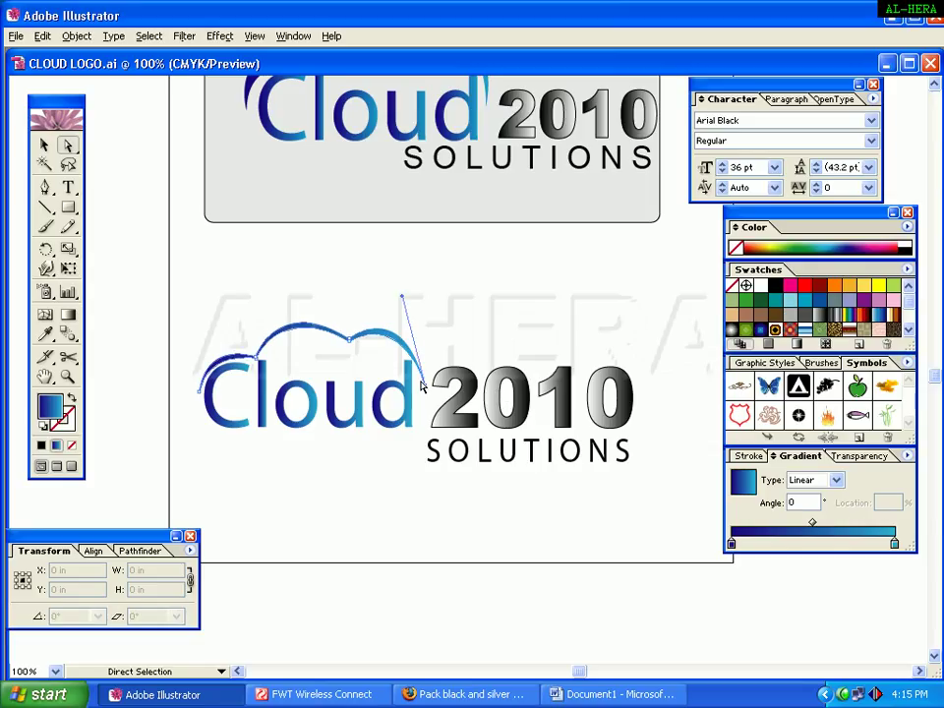
click(429, 301)
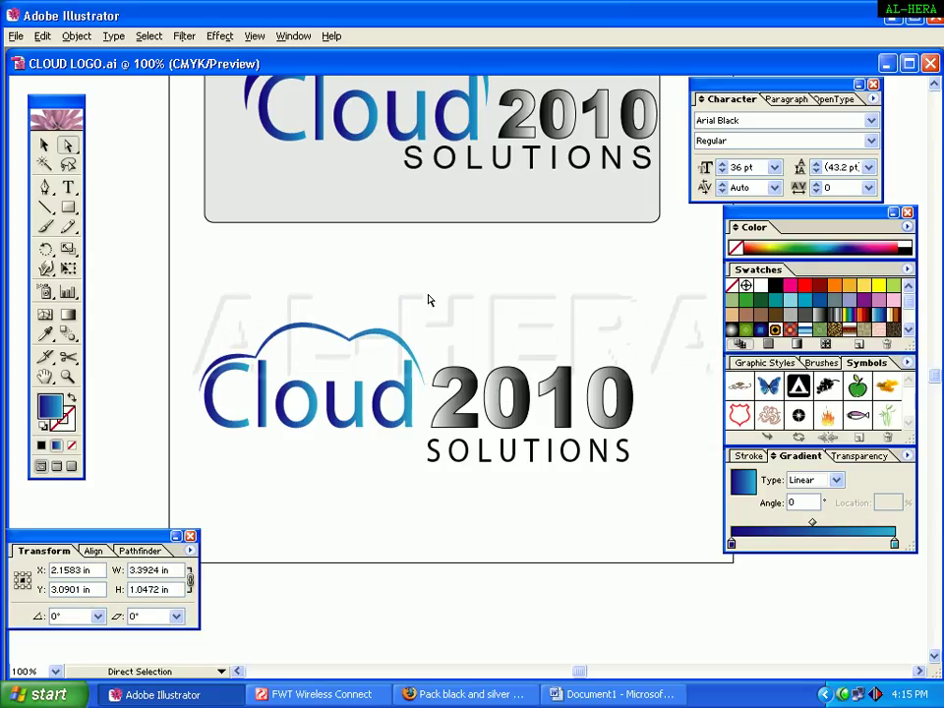
click(427, 385)
drag(401, 296, 422, 302)
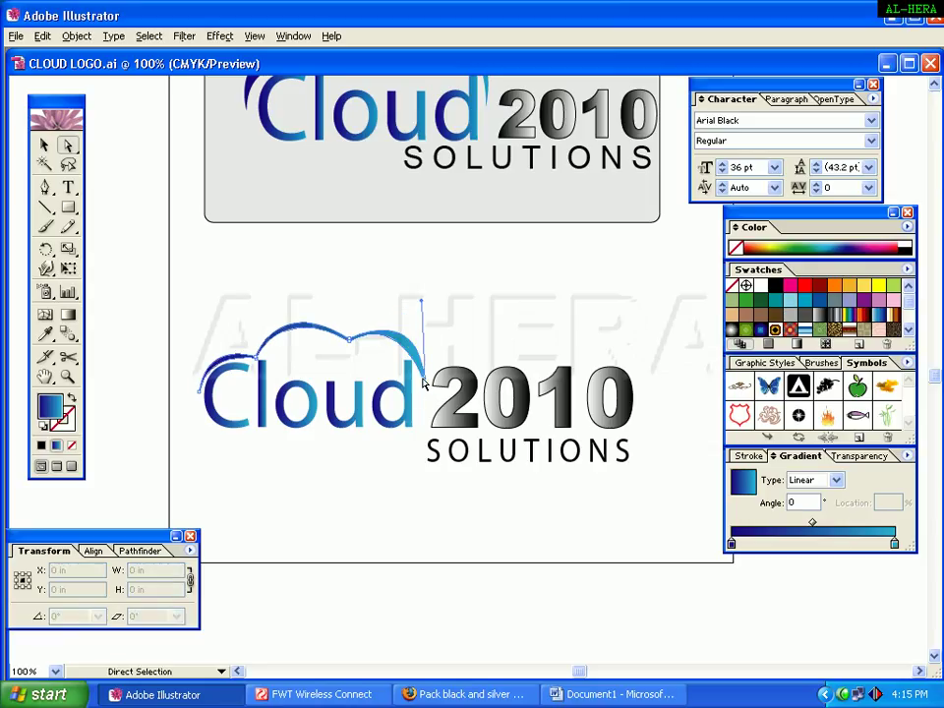
mouse_move(422, 302)
mouse_down()
mouse_move(437, 301)
mouse_move(438, 314)
mouse_move(428, 303)
mouse_up()
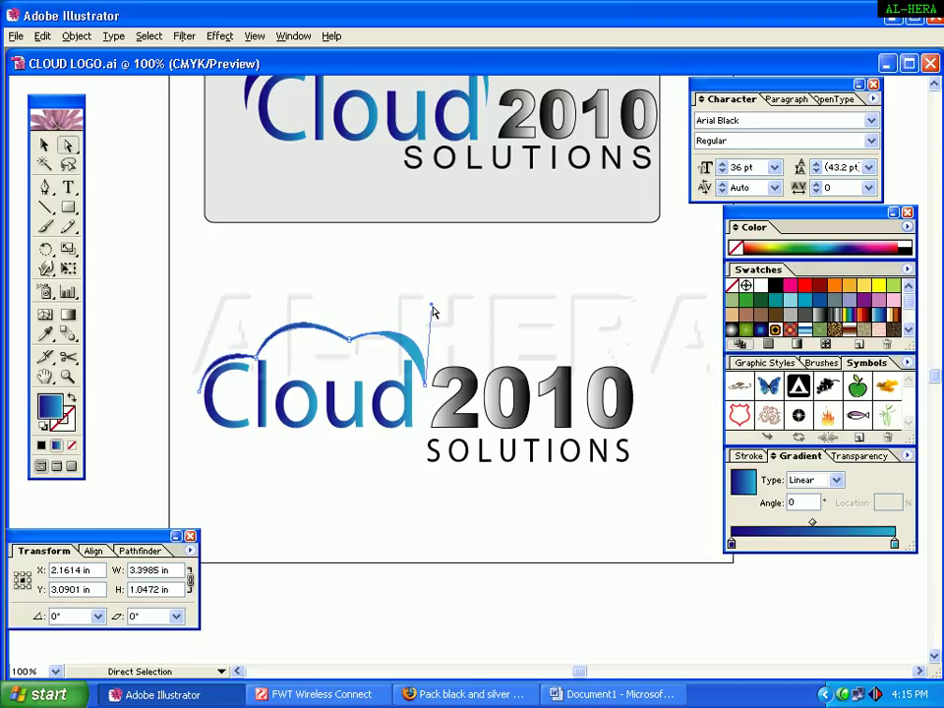
click(443, 315)
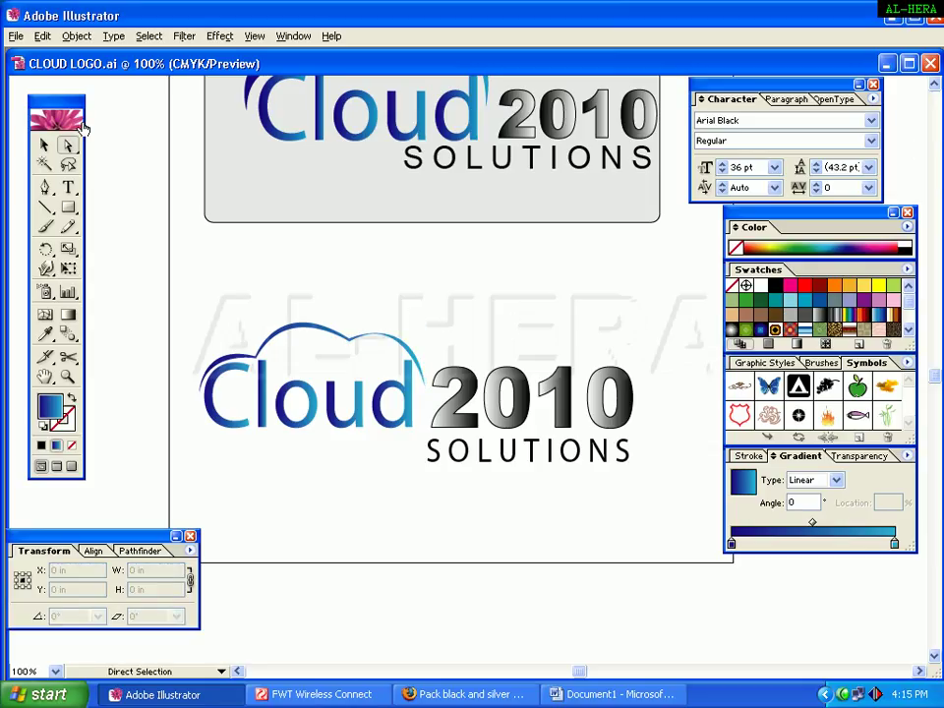
- Draw a rounded rectangle about 7.67 in wide and 3.43 in high covering the whole lower logo
key(v)
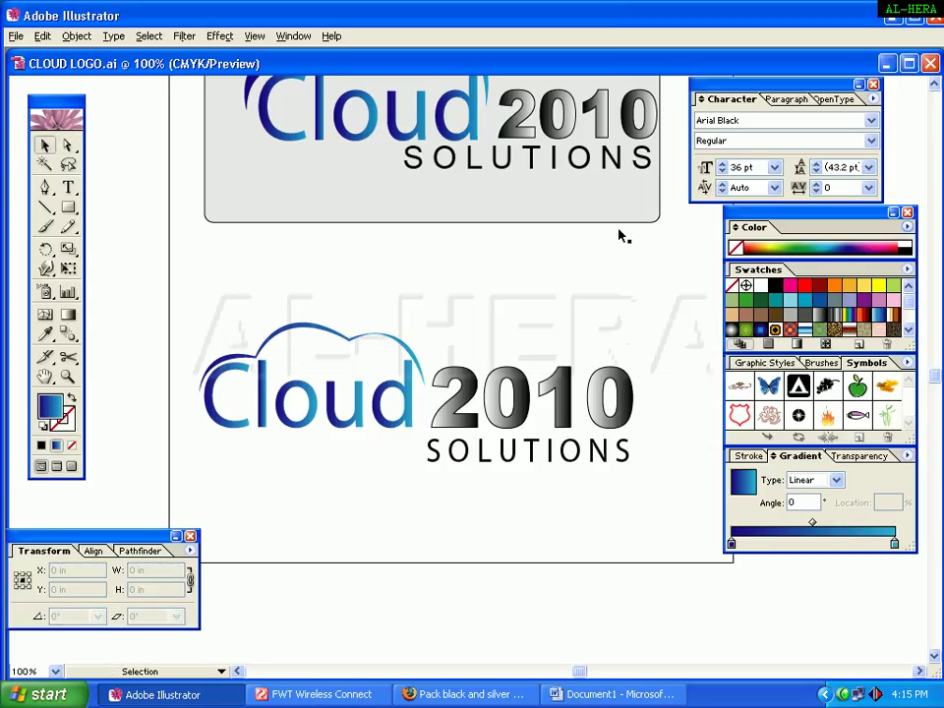
drag(622, 236, 559, 185)
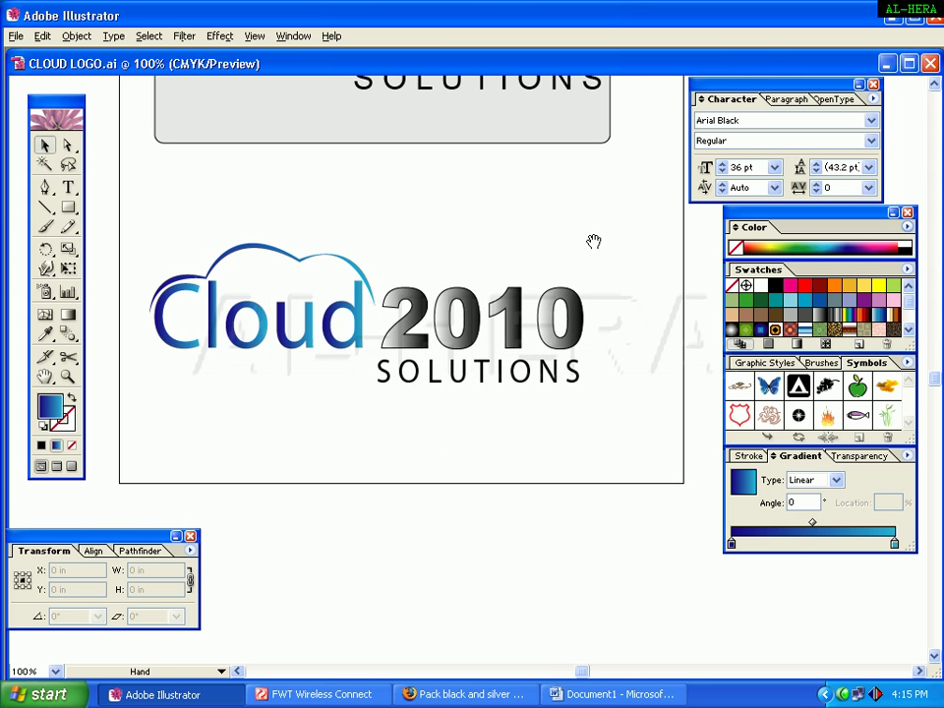
scroll(472, 210, up, 2)
click(318, 212)
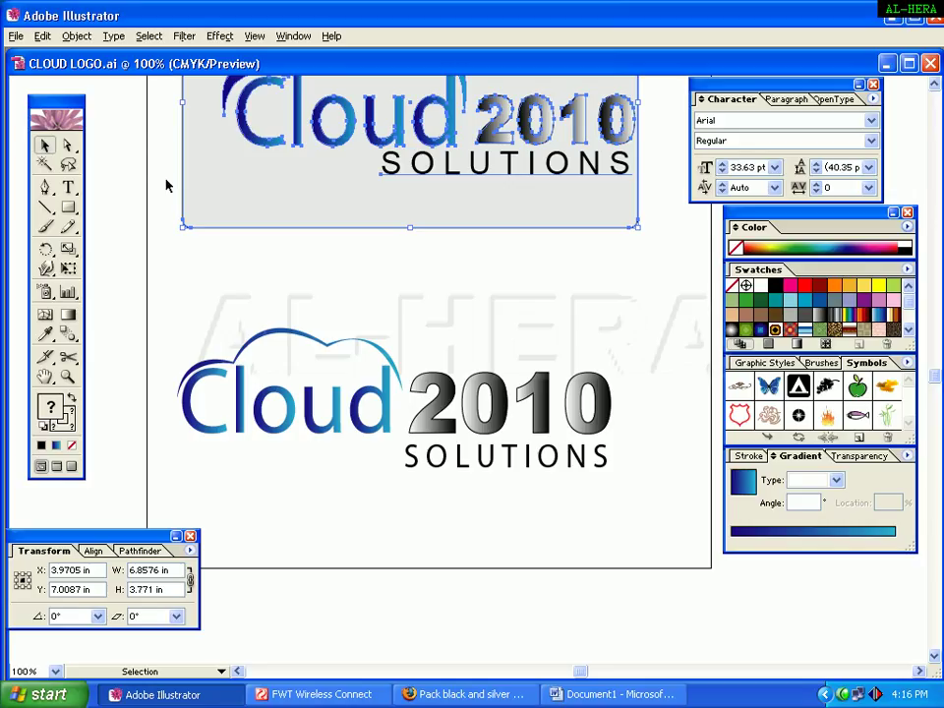
drag(68, 207, 111, 217)
drag(155, 308, 662, 533)
click(44, 144)
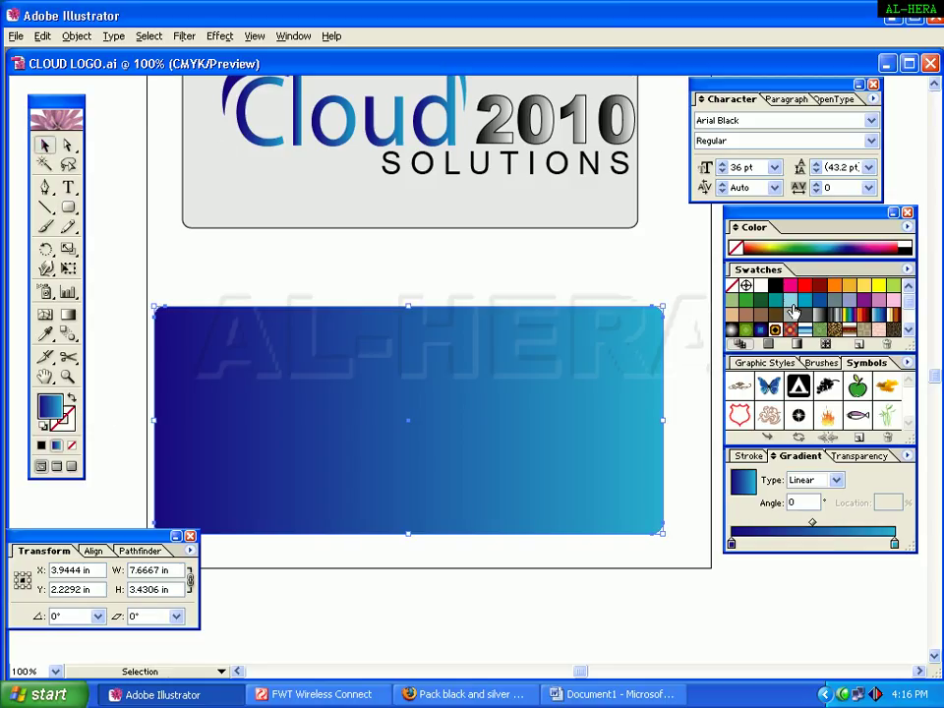
- Give the rounded rectangle the light grey fill and thin dark outline of the reference logo's background using the Eyedropper
click(912, 242)
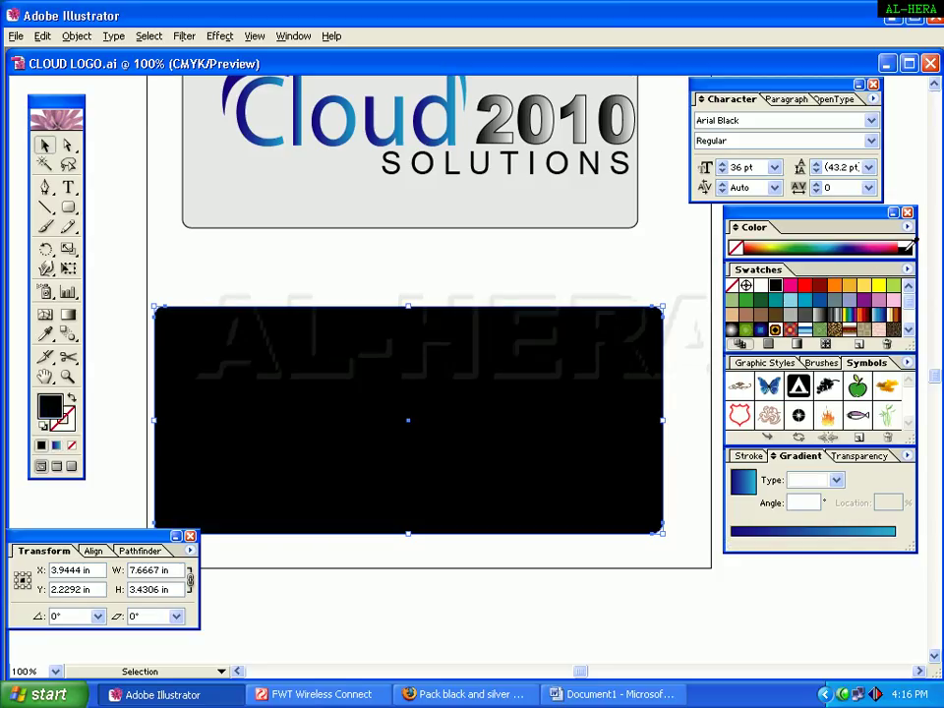
click(45, 335)
click(272, 196)
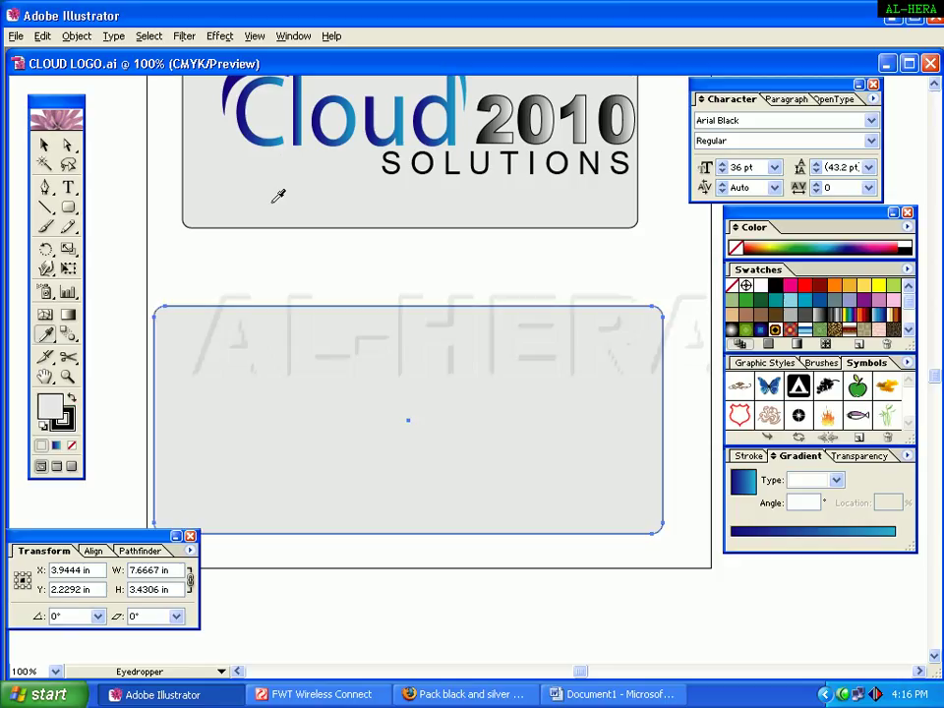
click(45, 145)
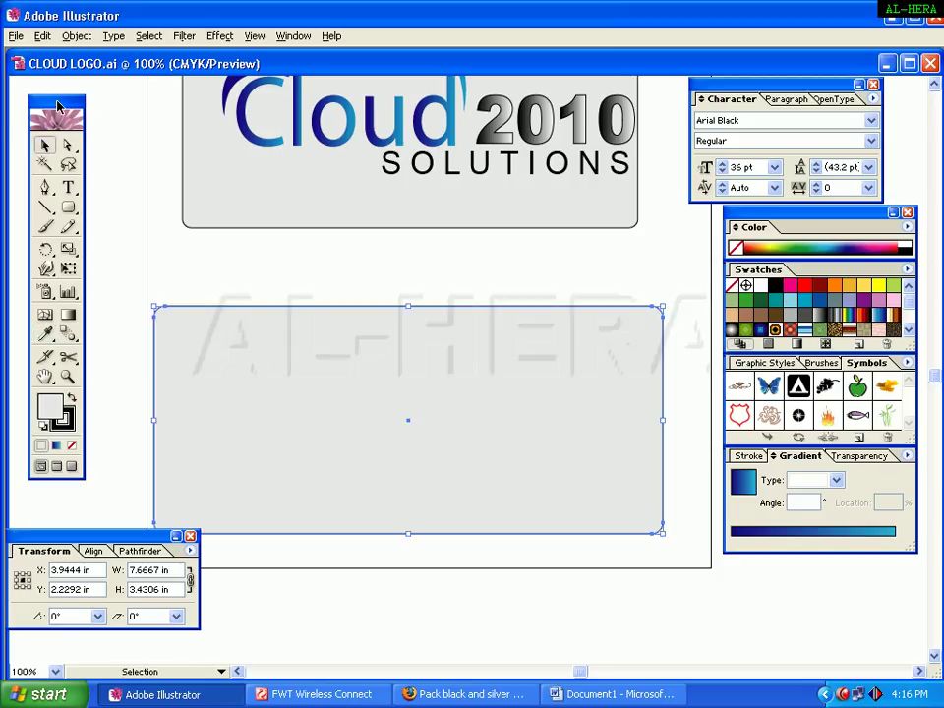
- Send the grey rounded rectangle to the back, behind the logo lettering and cloud
click(76, 35)
mouse_move(108, 73)
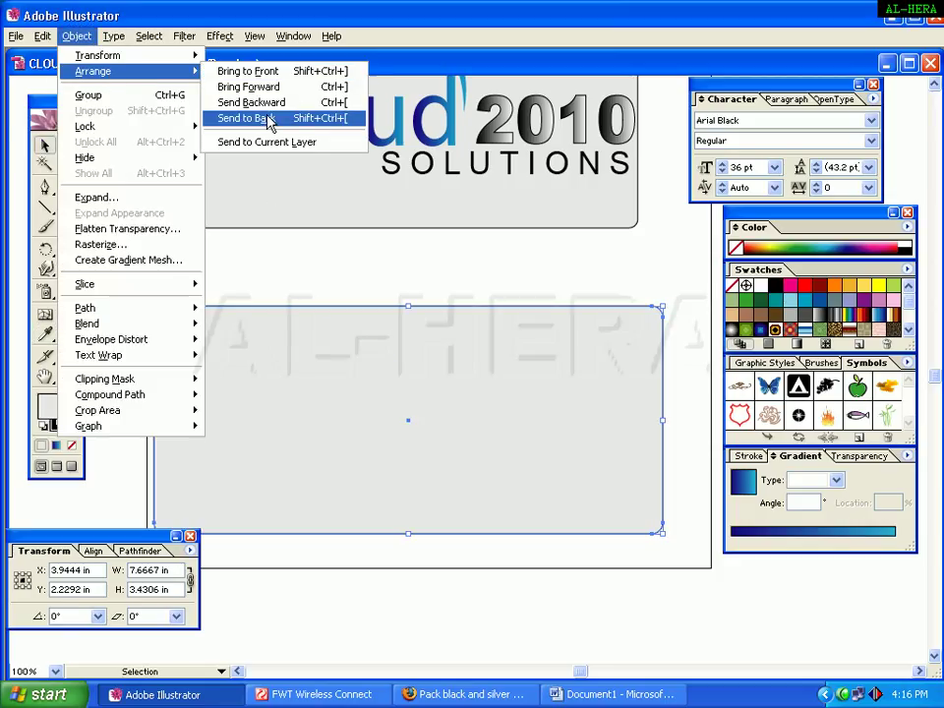
click(251, 177)
click(679, 362)
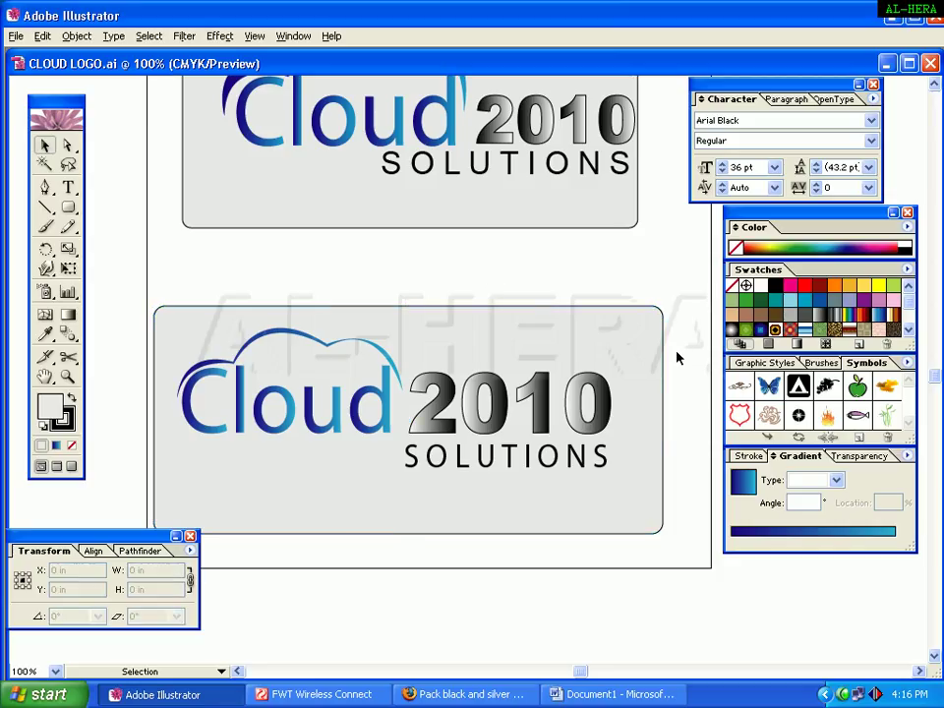
- Narrow the grey rounded rectangle from its right and left sides to fit more closely around the logo
click(630, 387)
drag(664, 420, 632, 420)
drag(155, 420, 171, 420)
click(131, 400)
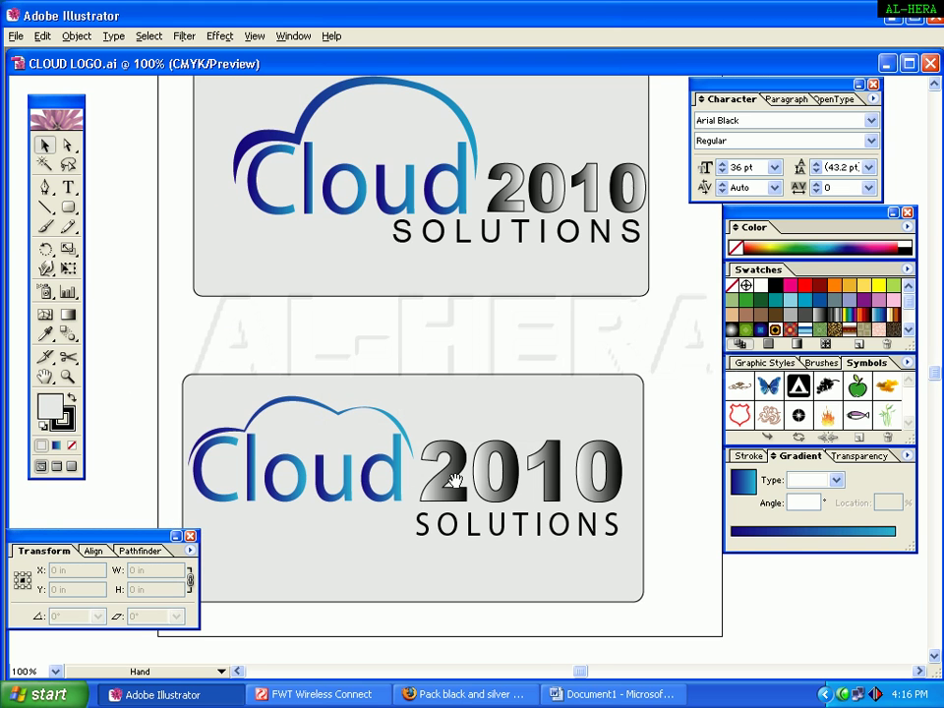